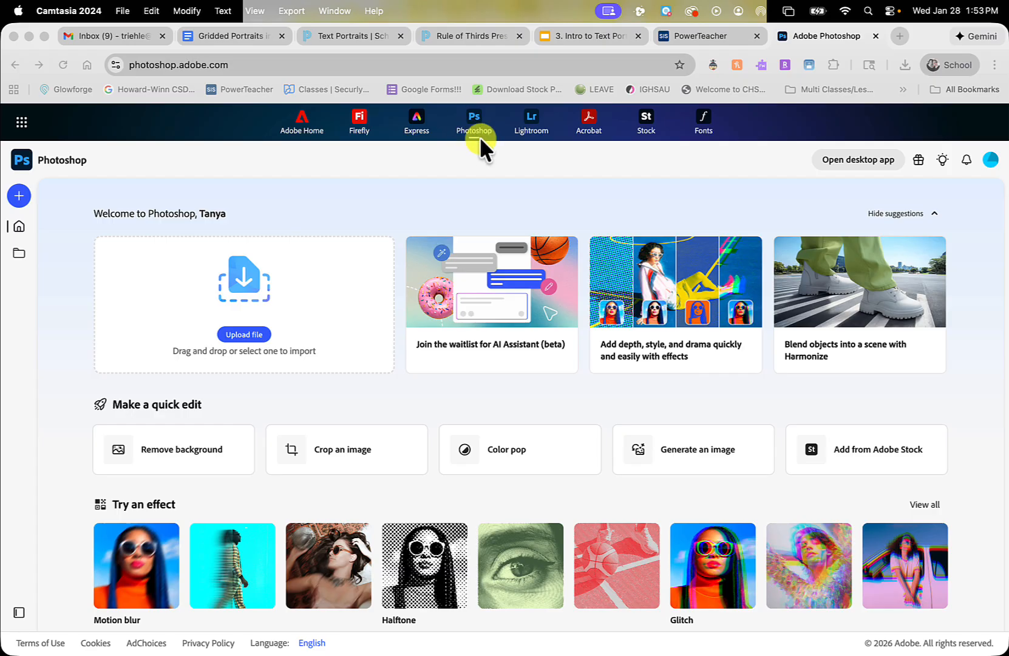
Step: Upload the photo 7C8A8745edit.jpg from the computer's Girls 25 folder, previewing the pictures there to choose it
{"action": "left_click", "coordinate": [244, 334]}
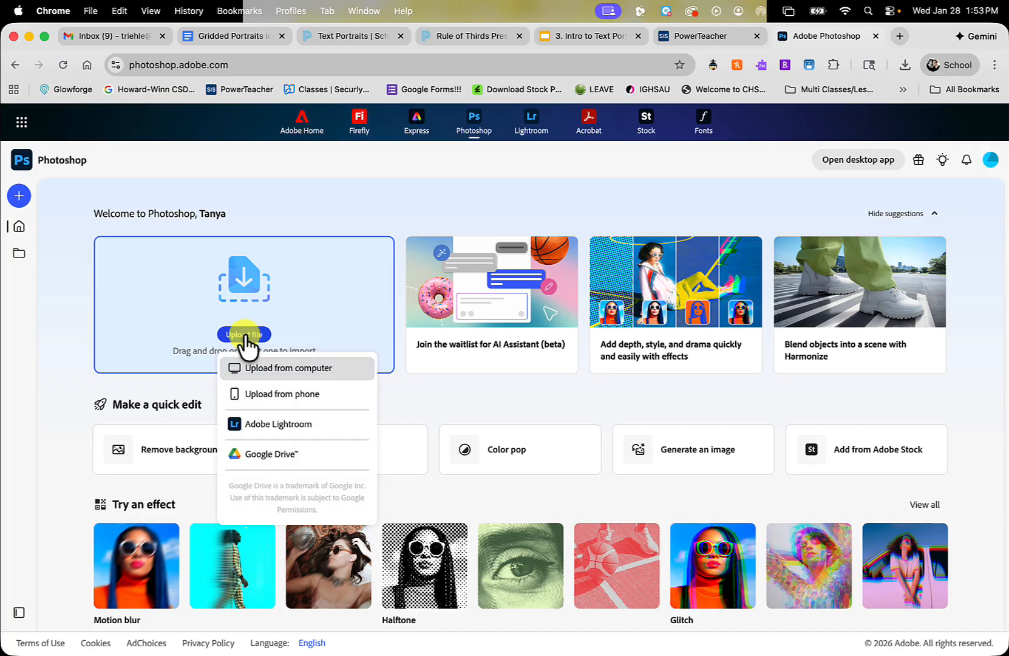
{"action": "left_click", "coordinate": [252, 366]}
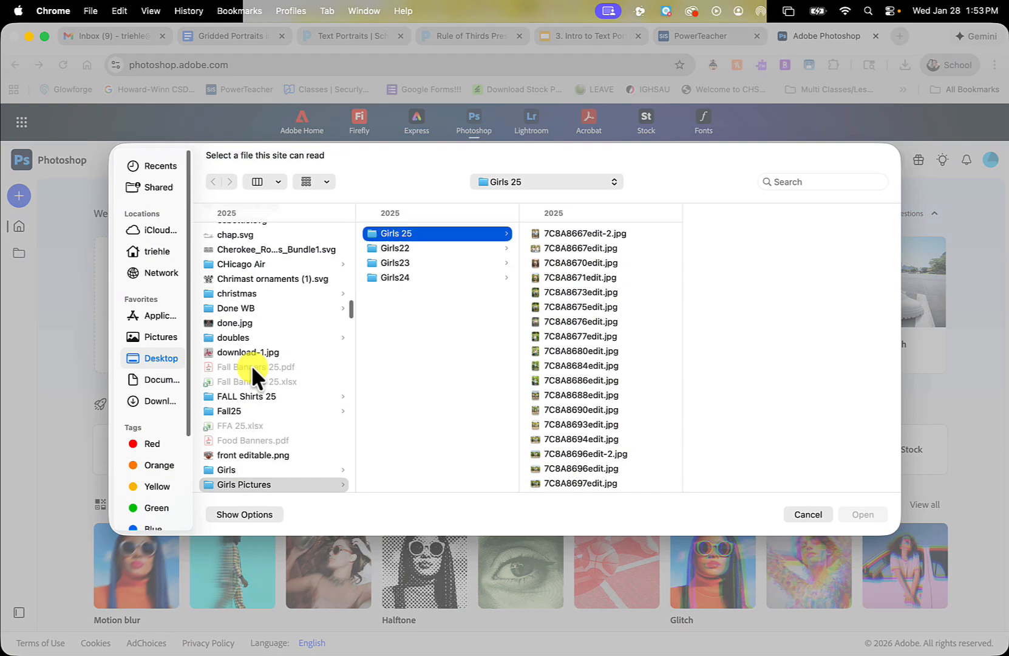
{"action": "left_click", "coordinate": [554, 247]}
{"action": "key", "text": "Down"}
{"action": "key", "text": "Down"}
{"action": "key", "text": "Down"}
{"action": "key", "text": "Down"}
{"action": "key", "text": "Down"}
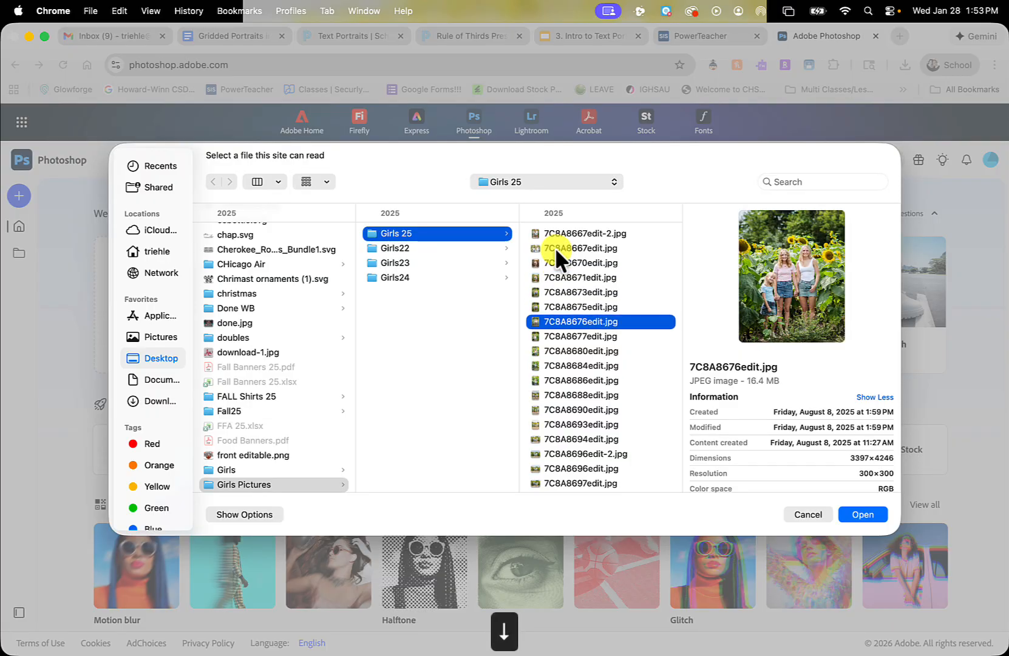
{"action": "key", "text": "Up"}
{"action": "key", "text": "Up"}
{"action": "key", "text": "Up"}
{"action": "key", "text": "Up"}
{"action": "key", "text": "Up"}
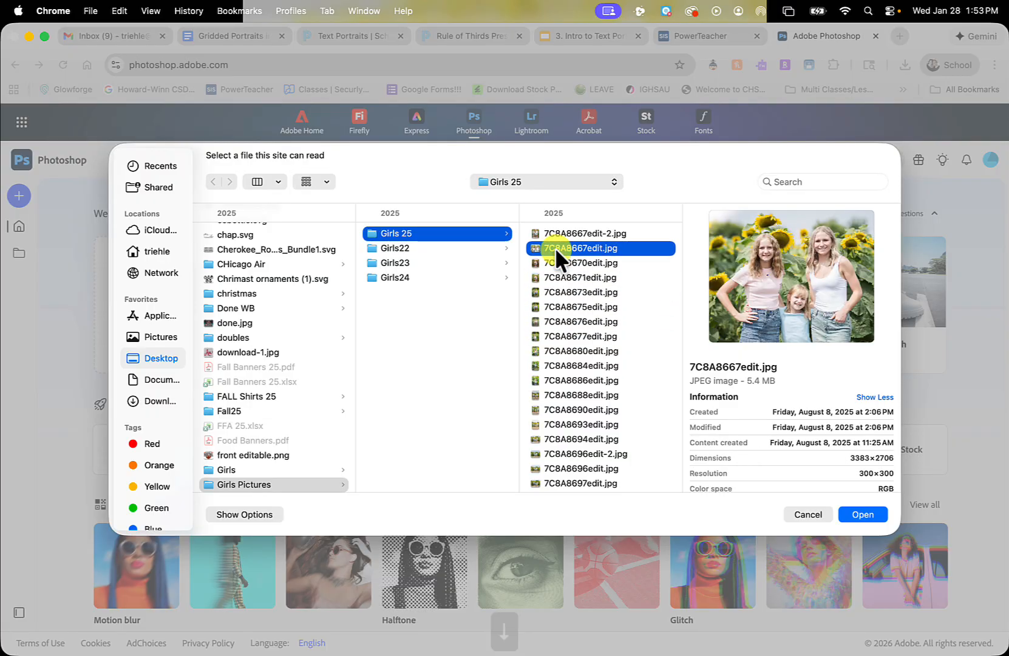
{"action": "key", "text": "Down"}
{"action": "key", "text": "Down"}
{"action": "key", "text": "Down"}
{"action": "key", "text": "Down"}
{"action": "key", "text": "Down"}
{"action": "key", "text": "Down"}
{"action": "key", "text": "Down"}
{"action": "key", "text": "Down"}
{"action": "key", "text": "Down"}
{"action": "key", "text": "Down"}
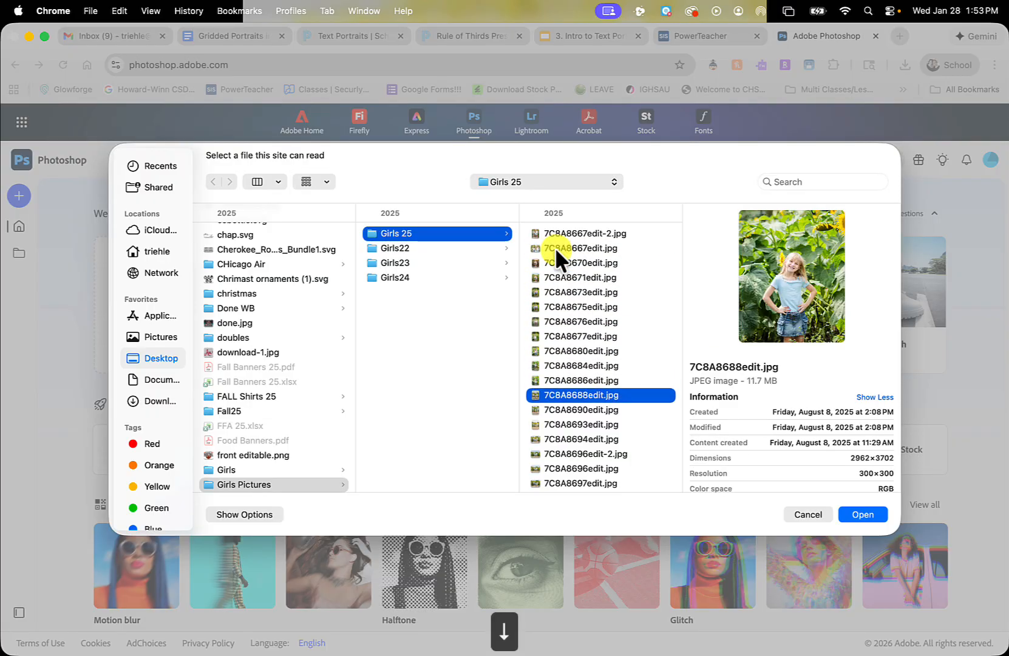
{"action": "key", "text": "Down"}
{"action": "key", "text": "Up"}
{"action": "key", "text": "Up"}
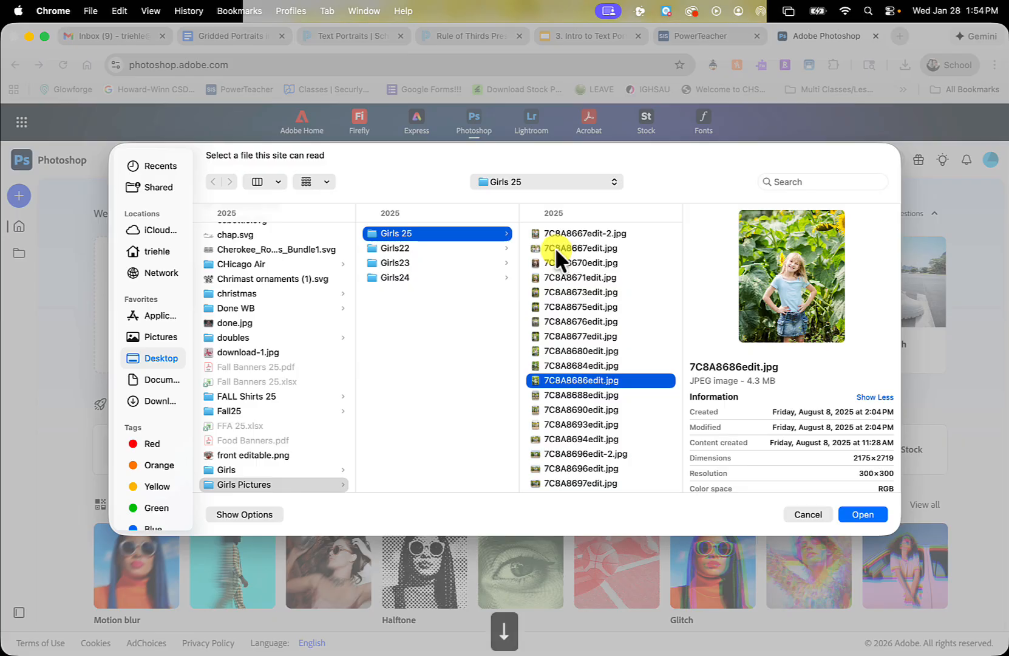
{"action": "key", "text": "Down"}
{"action": "key", "text": "Down"}
{"action": "key", "text": "Down"}
{"action": "key", "text": "Down"}
{"action": "key", "text": "Down"}
{"action": "key", "text": "Down"}
{"action": "key", "text": "Down"}
{"action": "key", "text": "Down"}
{"action": "key", "text": "Down"}
{"action": "key", "text": "Down"}
{"action": "key", "text": "Down"}
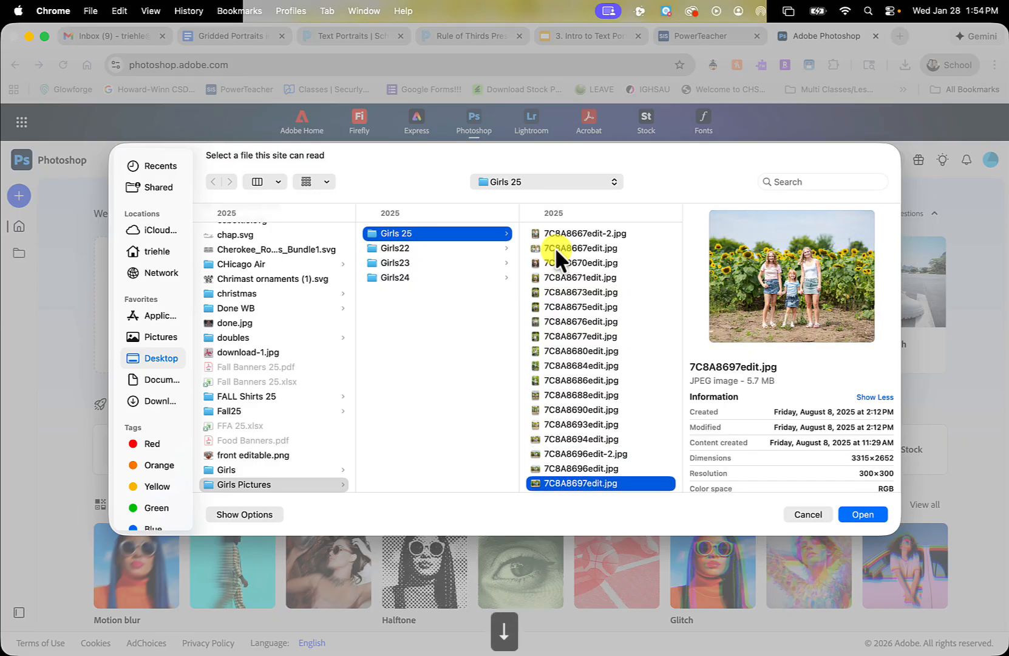
{"action": "key", "text": "Down"}
{"action": "key", "text": "Down"}
{"action": "key", "text": "Down"}
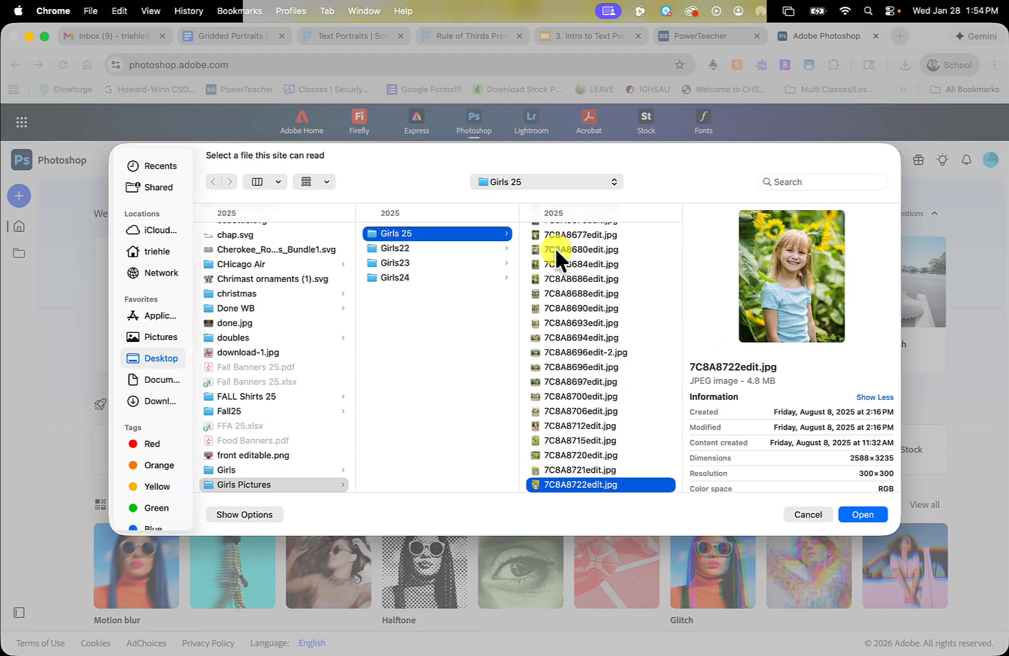
{"action": "key", "text": "Down"}
{"action": "key", "text": "Down"}
{"action": "key", "text": "Down"}
{"action": "key", "text": "Down"}
{"action": "key", "text": "Down"}
{"action": "key", "text": "Down"}
{"action": "key", "text": "Down"}
{"action": "key", "text": "Down"}
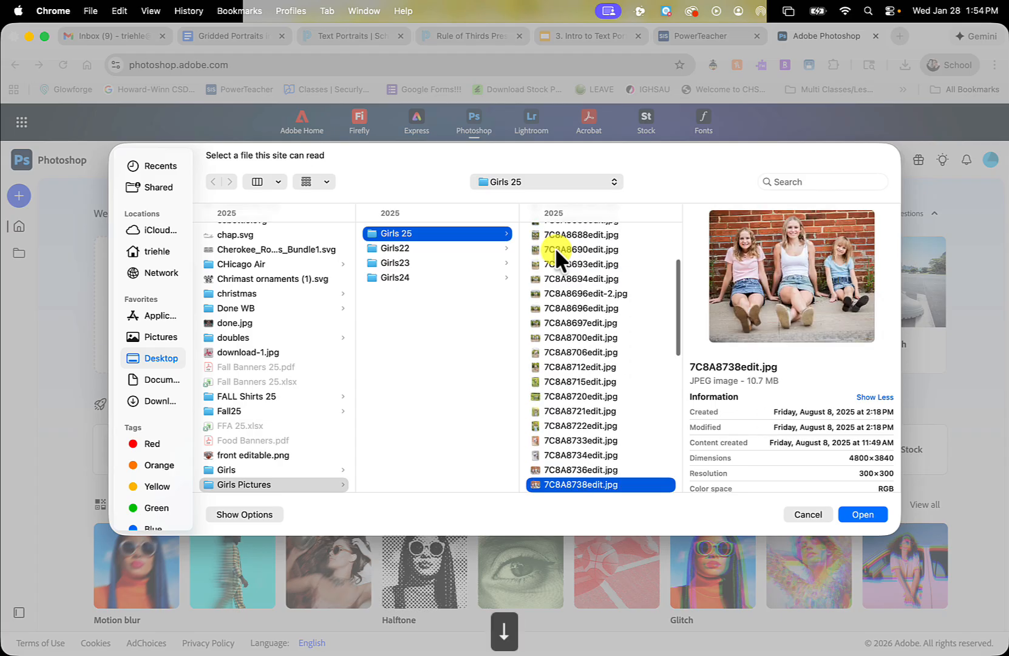
{"action": "key", "text": "Down"}
{"action": "key", "text": "Down"}
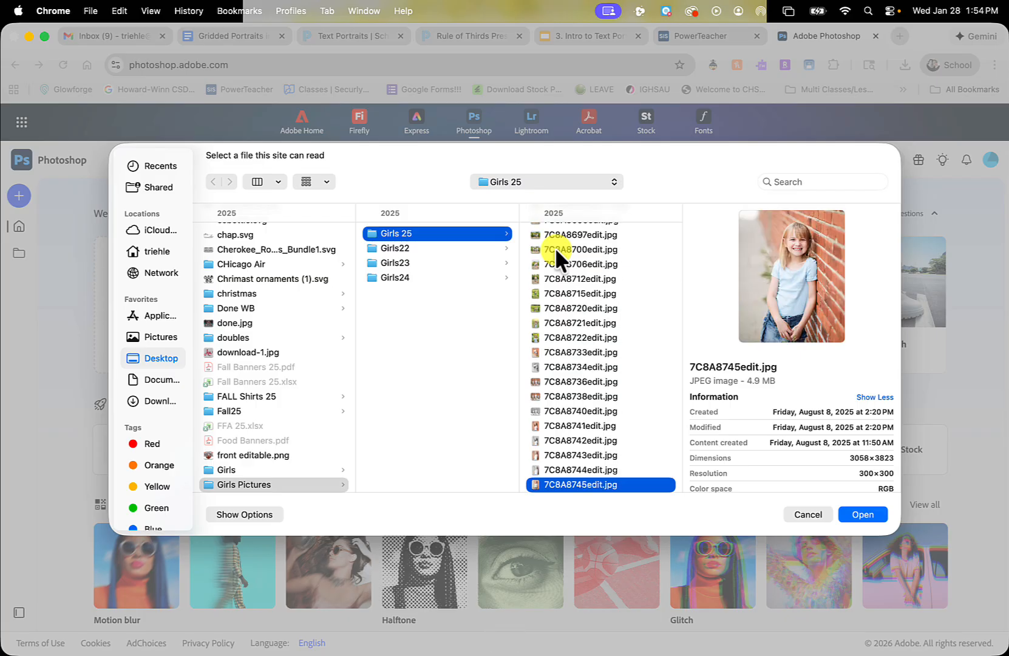
{"action": "key", "text": "Return"}
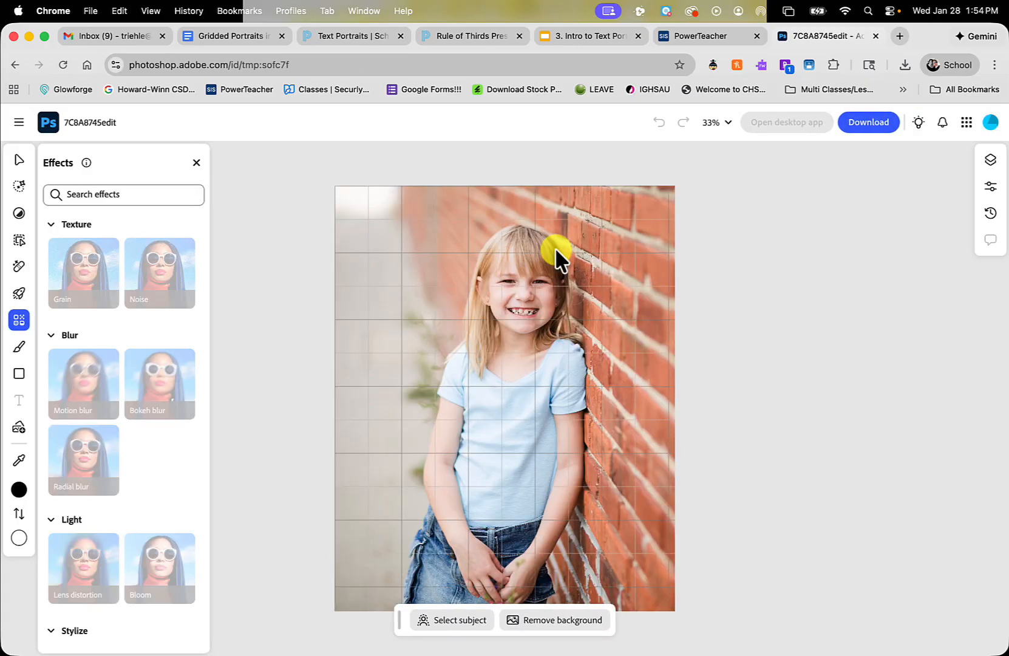
Step: Turn off the grid overlay on the photo
{"action": "left_click", "coordinate": [19, 124]}
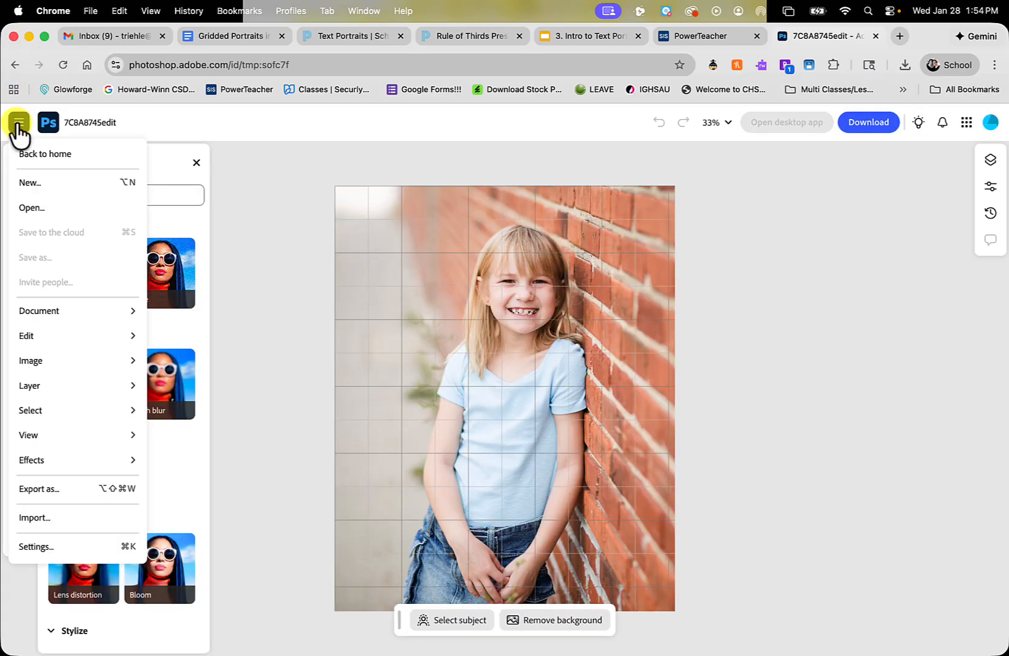
{"action": "mouse_move", "coordinate": [99, 471]}
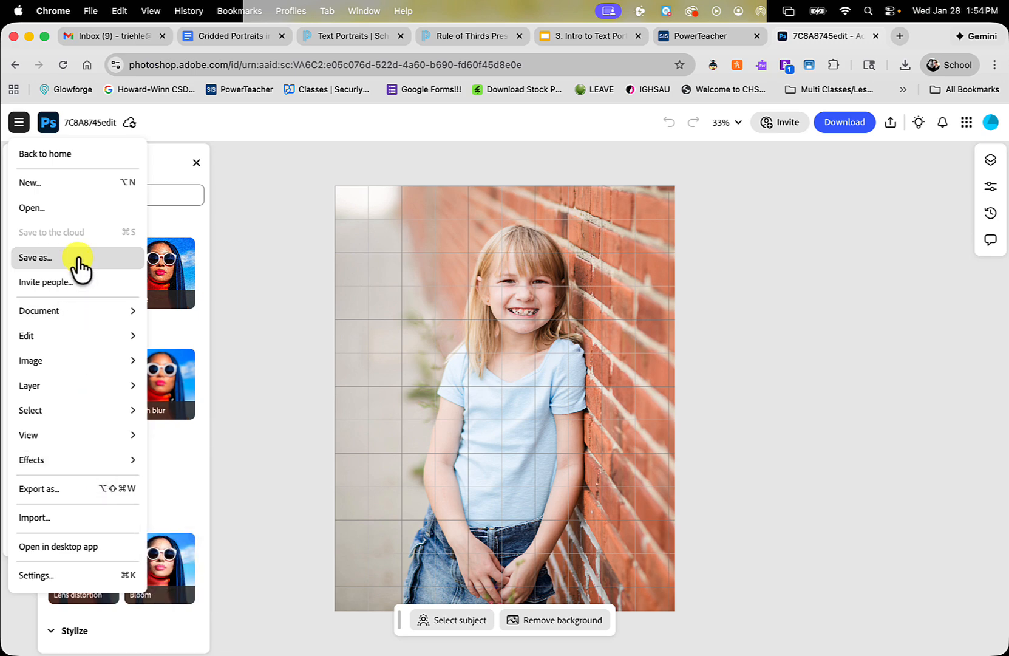
{"action": "mouse_move", "coordinate": [70, 311]}
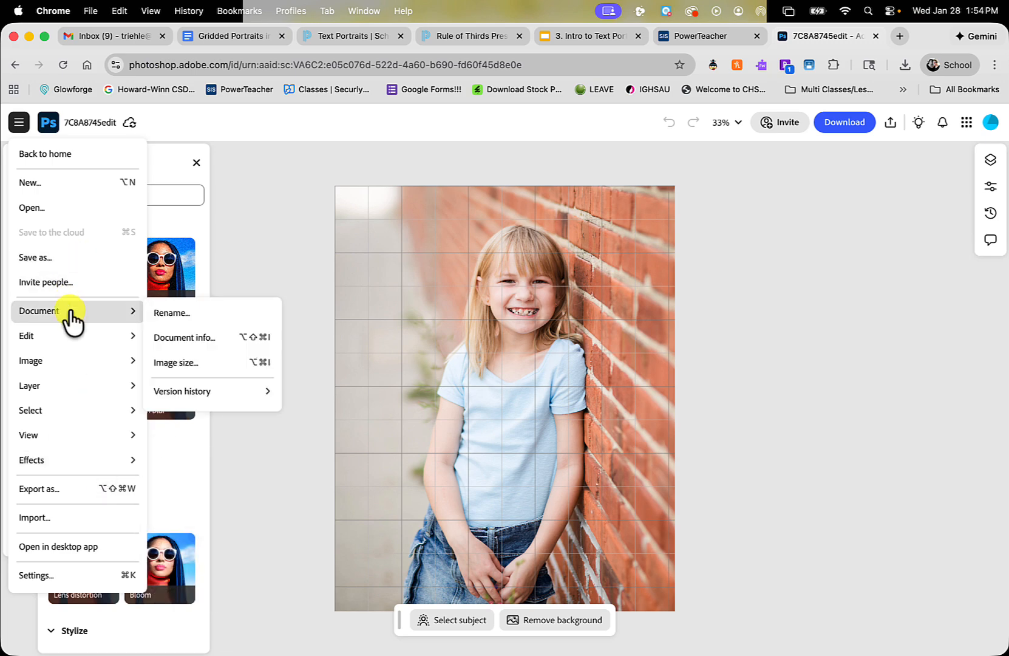
{"action": "mouse_move", "coordinate": [65, 435]}
{"action": "left_click", "coordinate": [206, 442]}
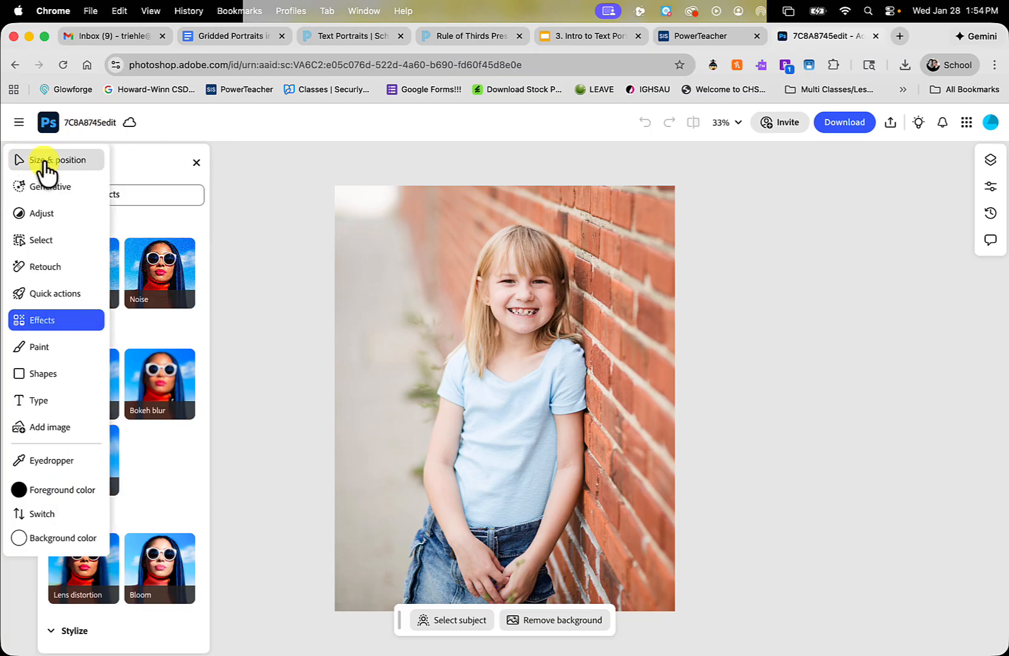
Step: Start a crop with unconstrained proportions, set it to 6 inches wide by 9 inches high, and lock the aspect ratio
{"action": "left_click", "coordinate": [44, 162]}
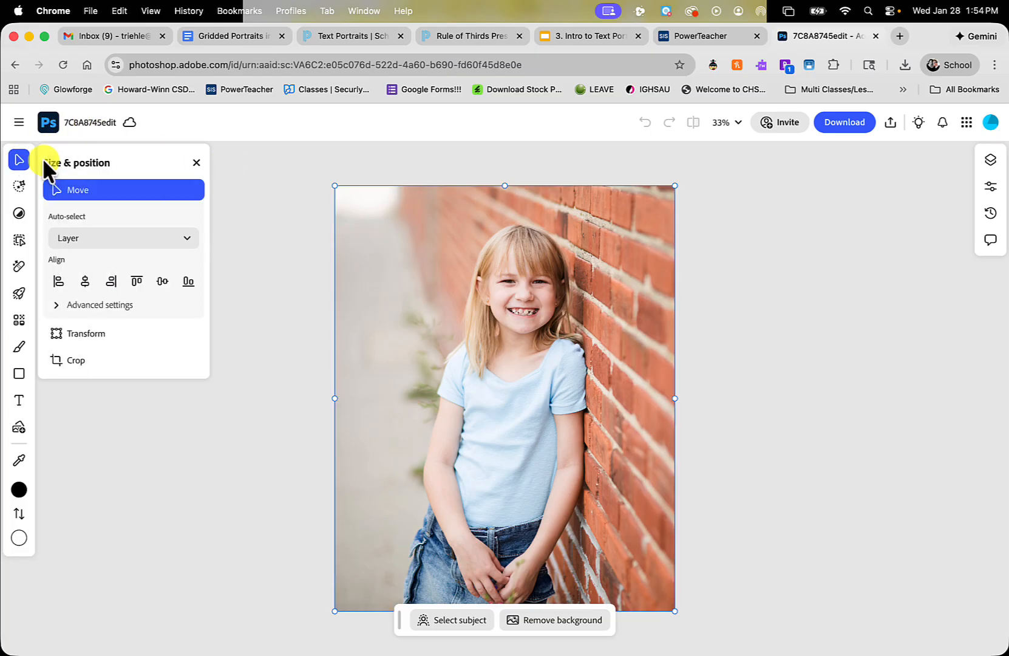
{"action": "left_click", "coordinate": [93, 362]}
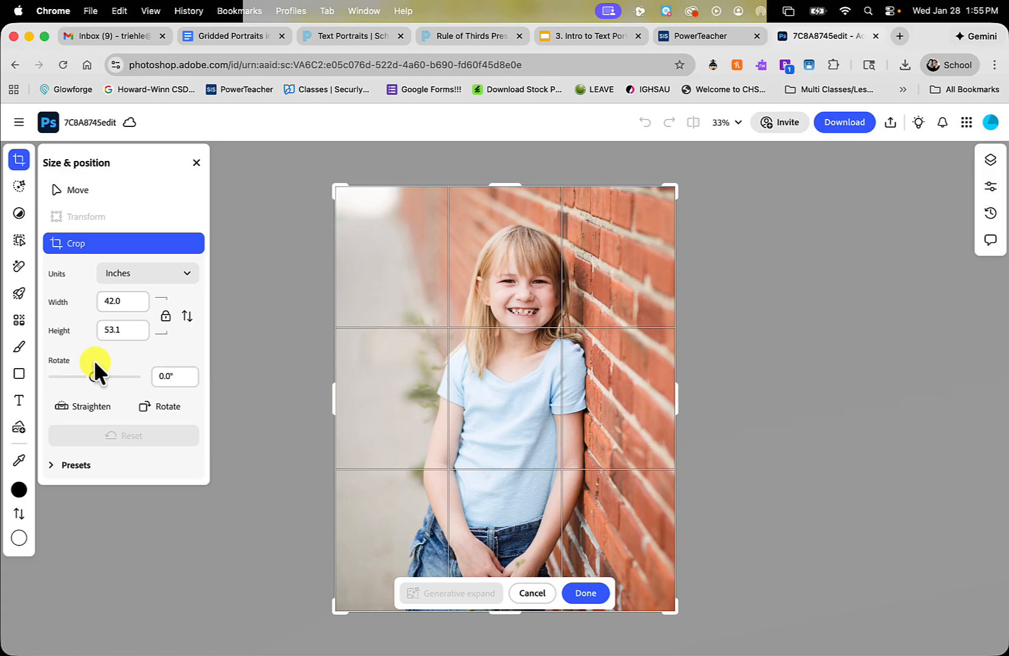
{"action": "left_click", "coordinate": [167, 319]}
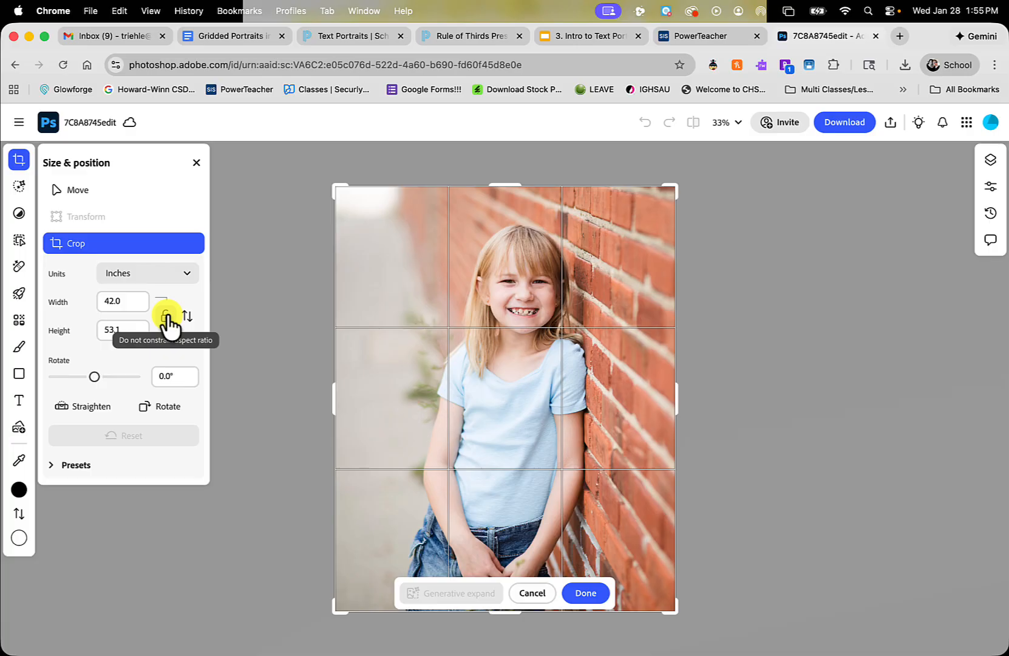
{"action": "left_click", "coordinate": [136, 299]}
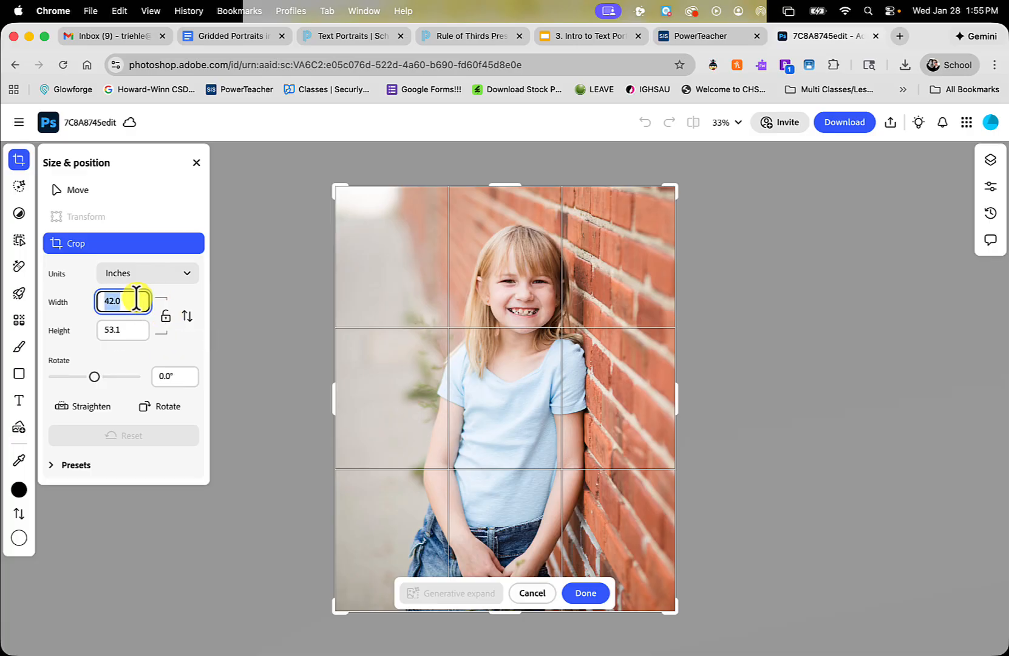
{"action": "type", "text": "6"}
{"action": "left_click", "coordinate": [129, 330]}
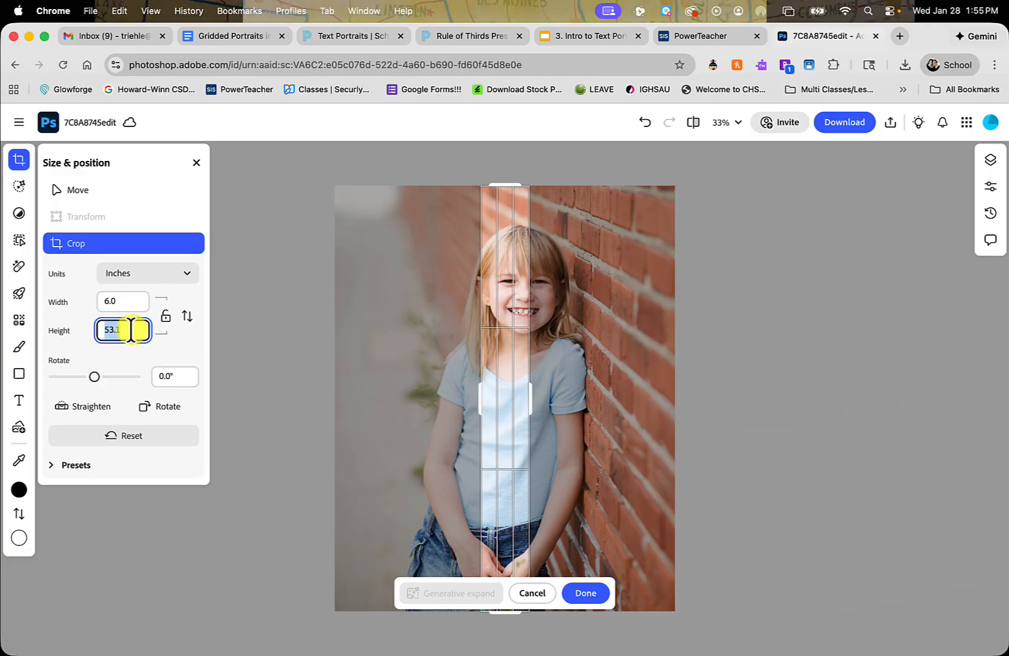
{"action": "type", "text": "9"}
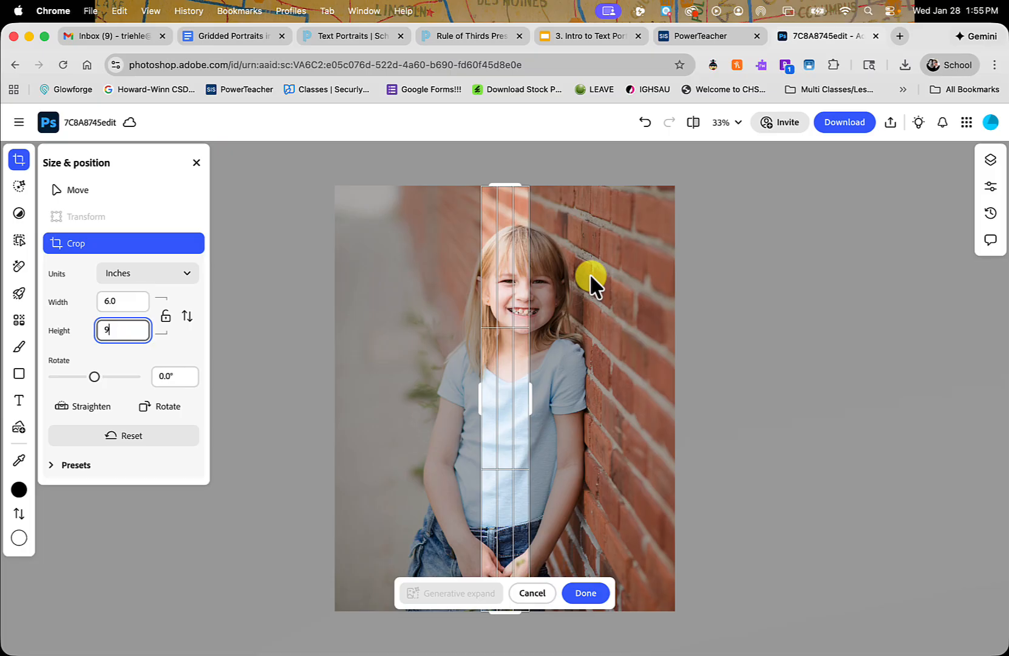
{"action": "left_click", "coordinate": [163, 312]}
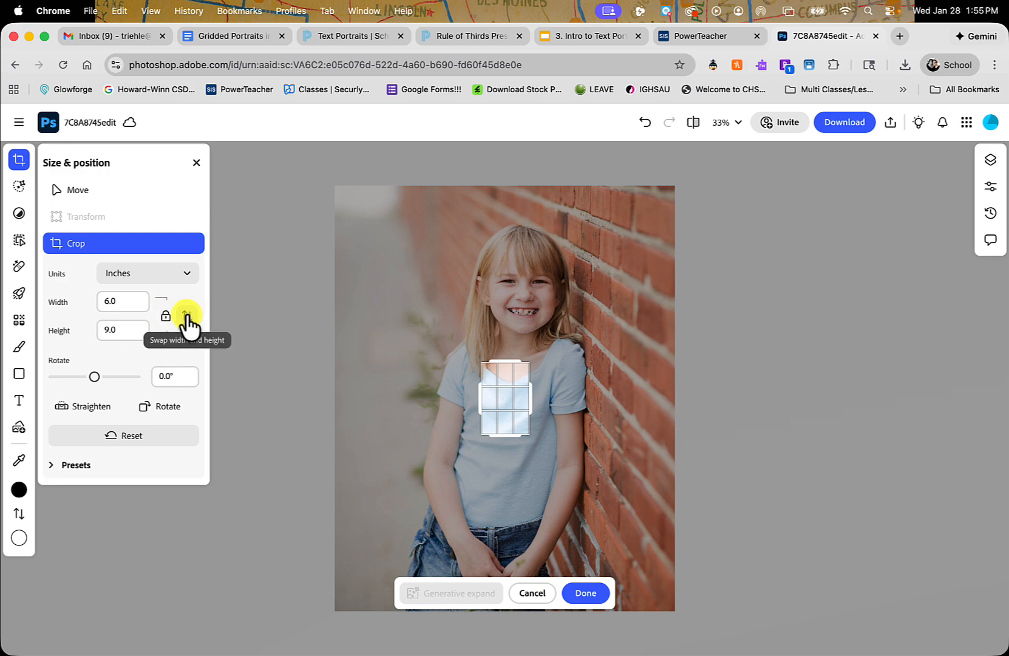
Step: Try swapping the crop's width and height, and return it to 6 by 9 inches portrait
{"action": "left_click", "coordinate": [187, 316]}
{"action": "left_click", "coordinate": [187, 316]}
{"action": "left_click", "coordinate": [186, 315]}
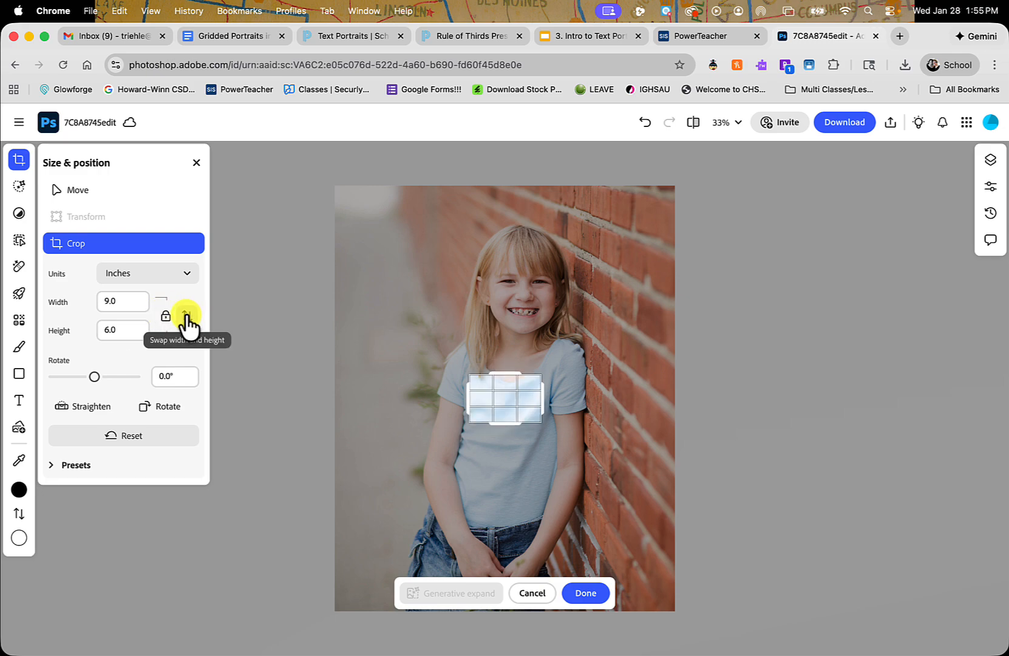
{"action": "left_click", "coordinate": [186, 315]}
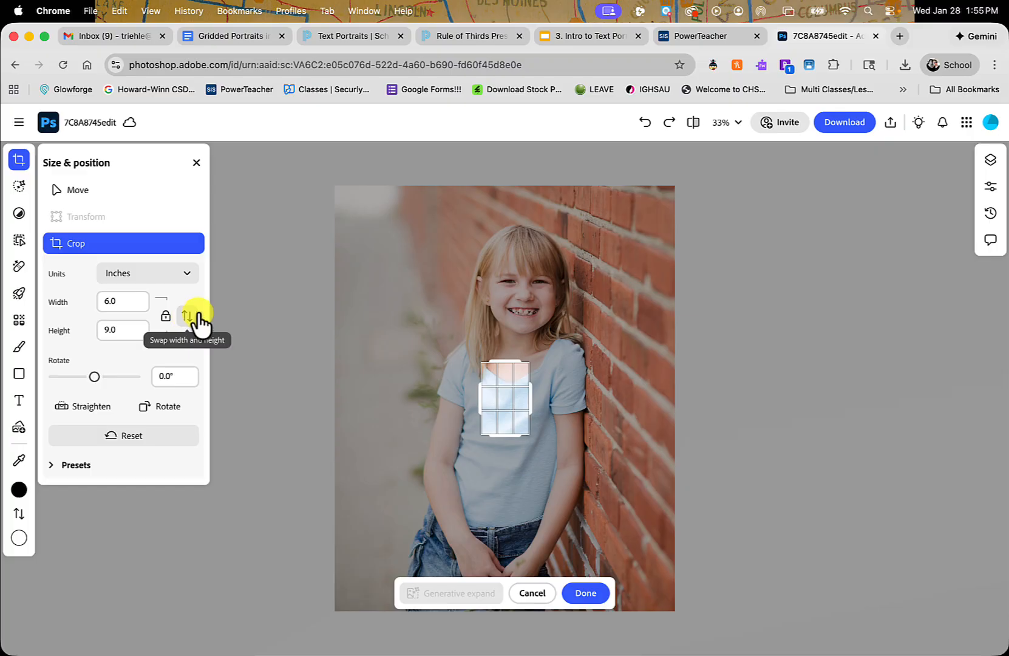
Step: Frame the girl's face with the locked-ratio crop, enlarged to about 14 by 20.7 inches, and apply the crop
{"action": "left_click_drag", "start_coordinate": [501, 381], "coordinate": [497, 511]}
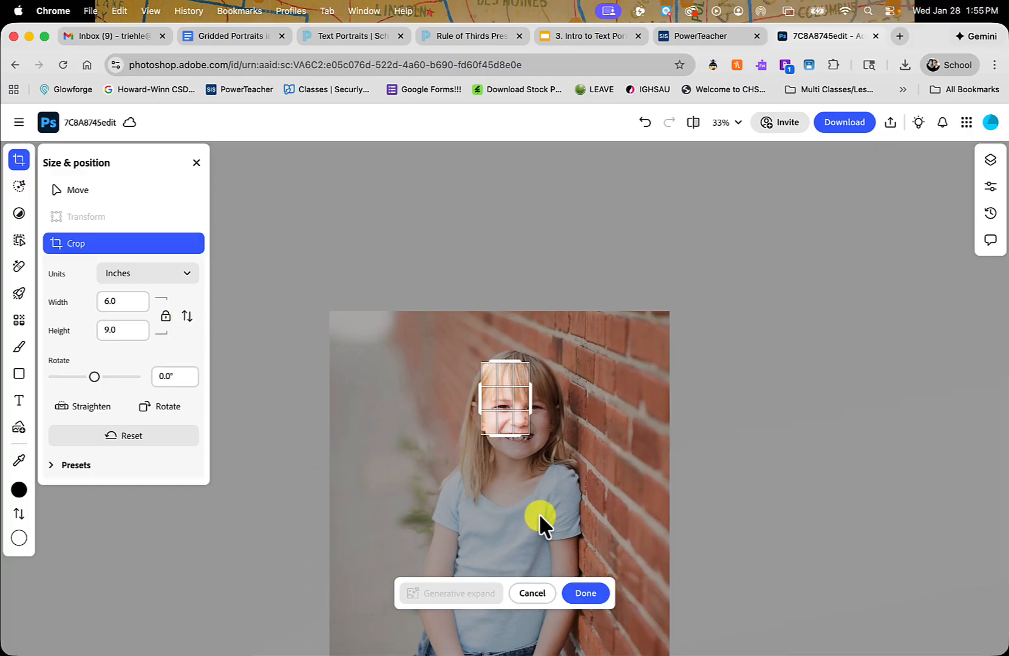
{"action": "left_click_drag", "start_coordinate": [528, 435], "coordinate": [559, 457]}
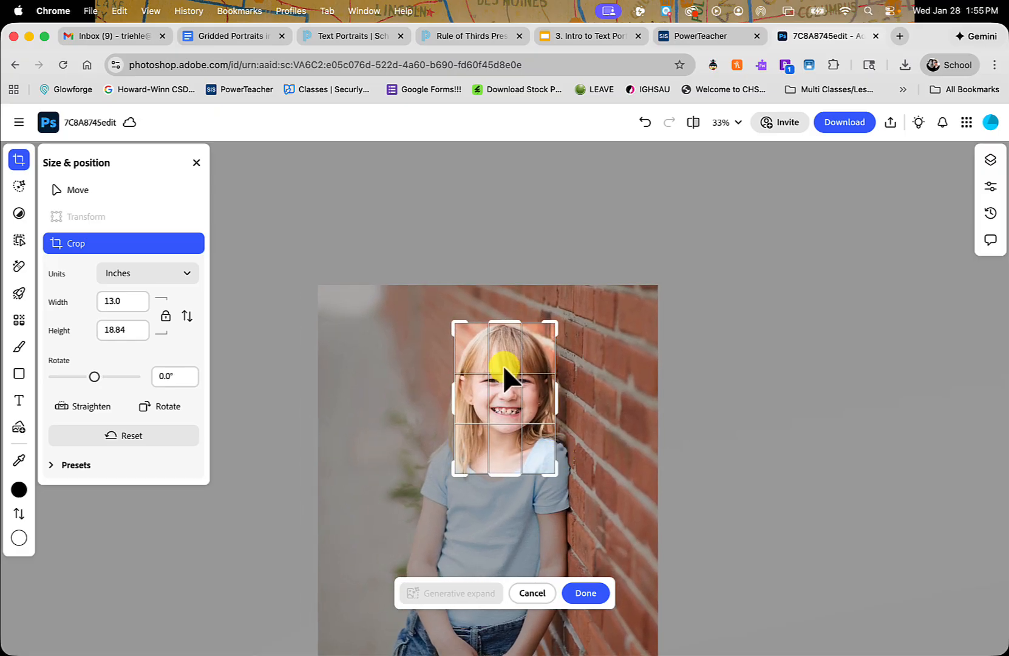
{"action": "left_click_drag", "start_coordinate": [460, 322], "coordinate": [442, 314]}
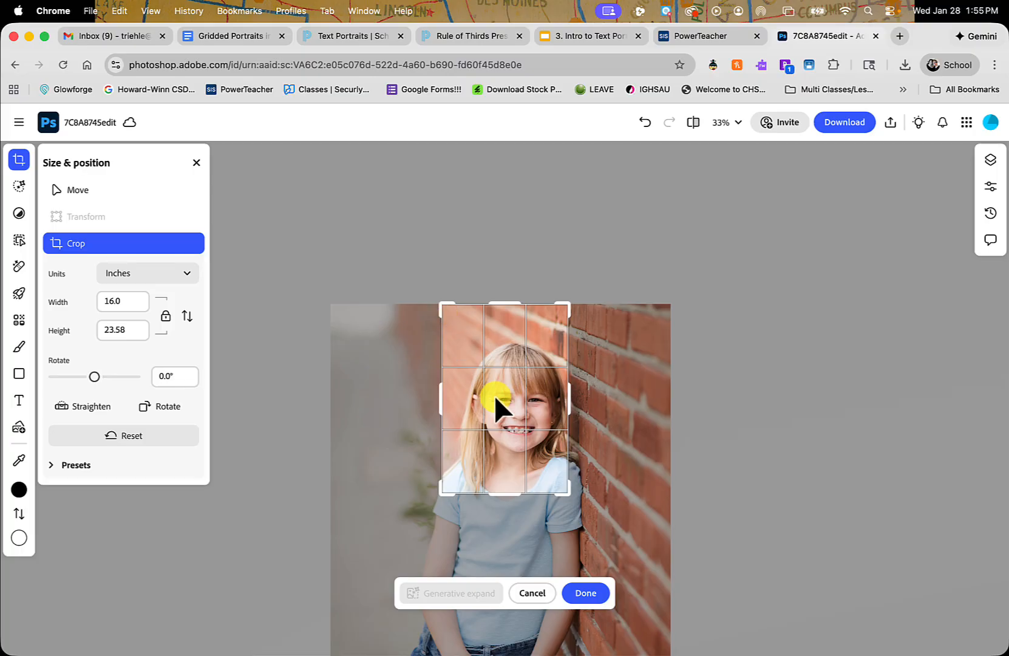
{"action": "left_click_drag", "start_coordinate": [495, 395], "coordinate": [495, 375]}
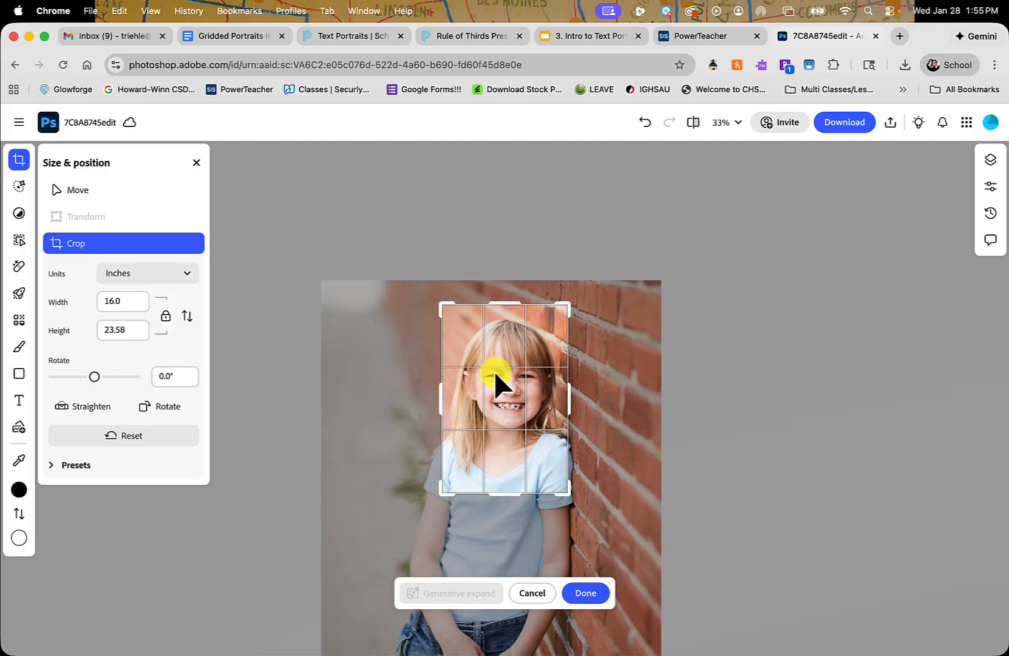
{"action": "left_click_drag", "start_coordinate": [444, 491], "coordinate": [453, 479]}
{"action": "left_click_drag", "start_coordinate": [505, 447], "coordinate": [510, 442]}
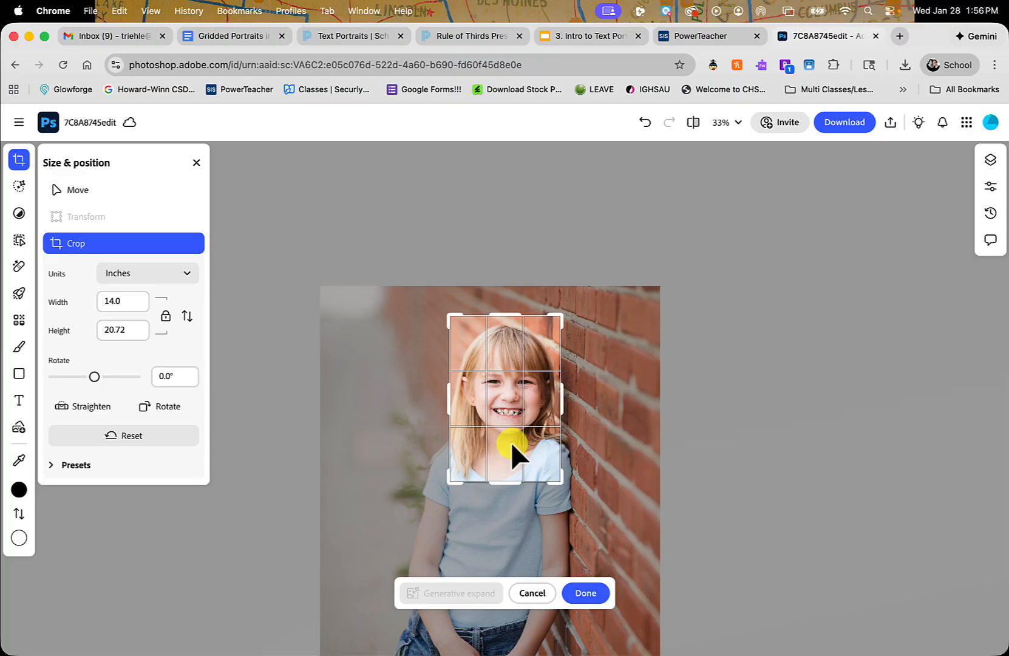
{"action": "left_click", "coordinate": [584, 594]}
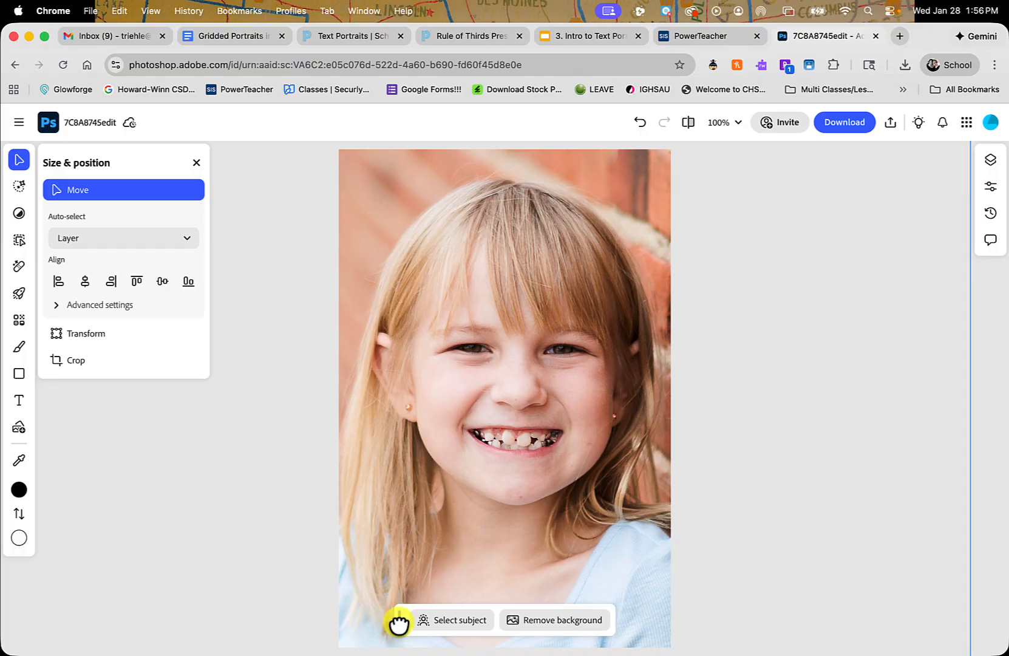
Step: Move the floating task bar off the photo and convert the portrait with the Classic black & white quick adjustment
{"action": "left_click_drag", "start_coordinate": [399, 621], "coordinate": [52, 438]}
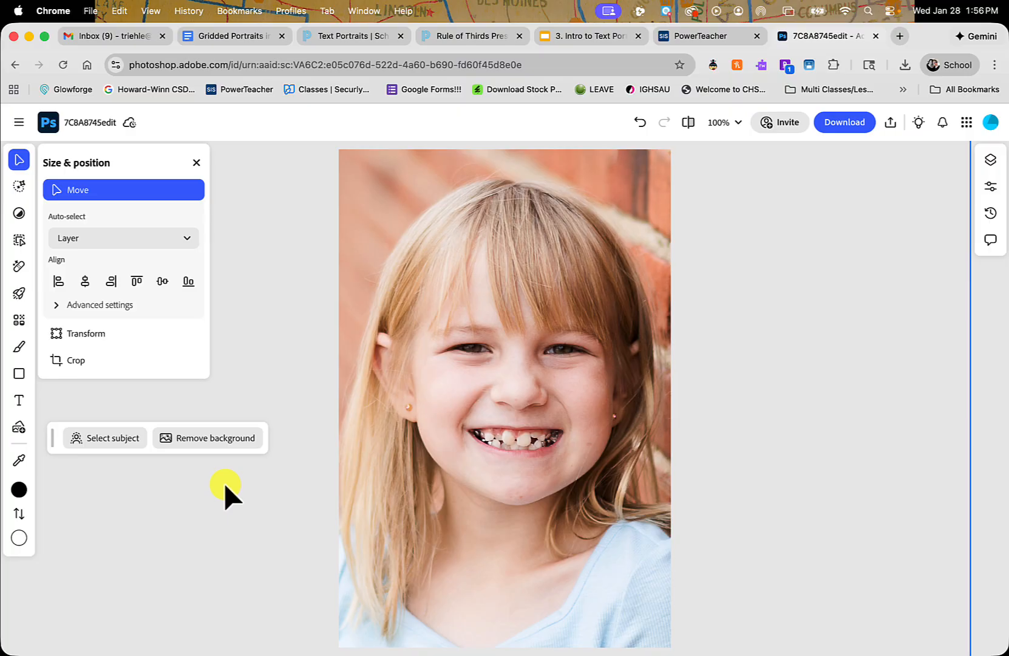
{"action": "mouse_move", "coordinate": [19, 196]}
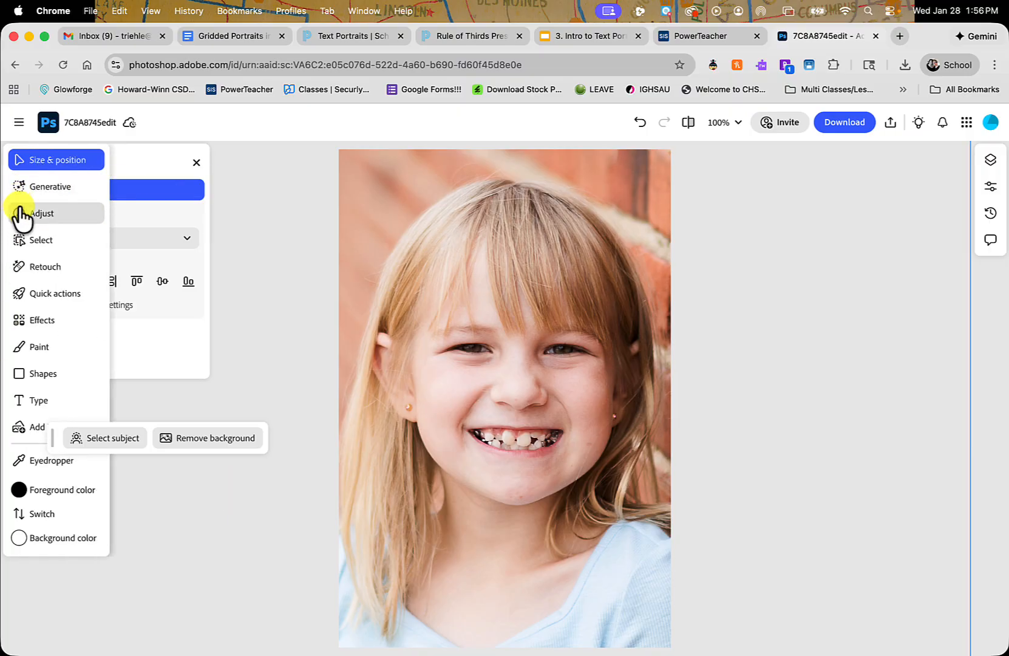
{"action": "left_click", "coordinate": [35, 293]}
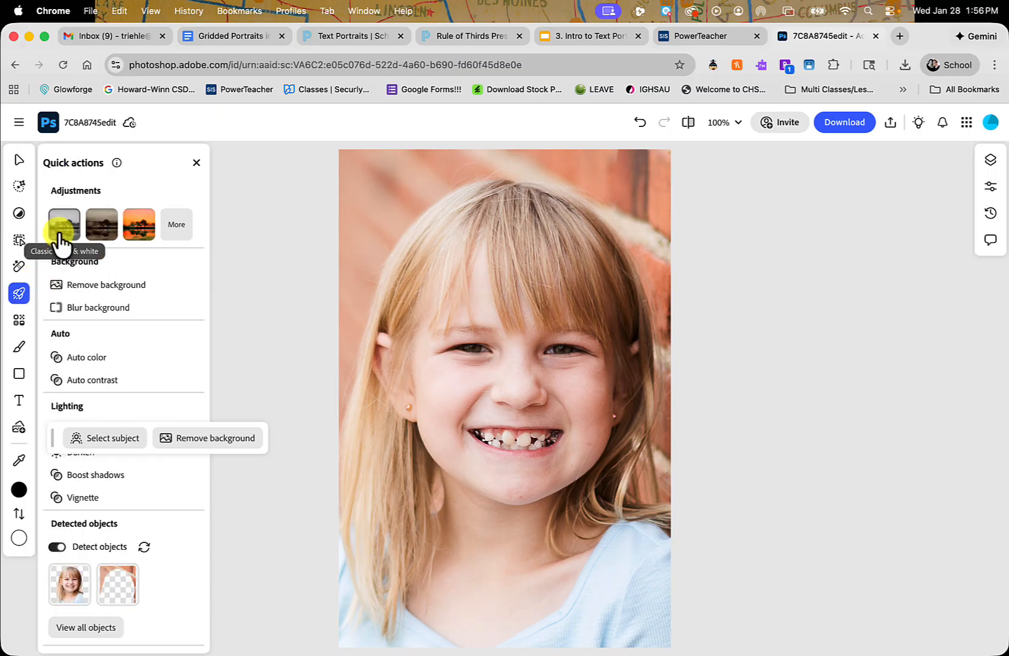
{"action": "left_click", "coordinate": [60, 240]}
{"action": "left_click", "coordinate": [68, 228]}
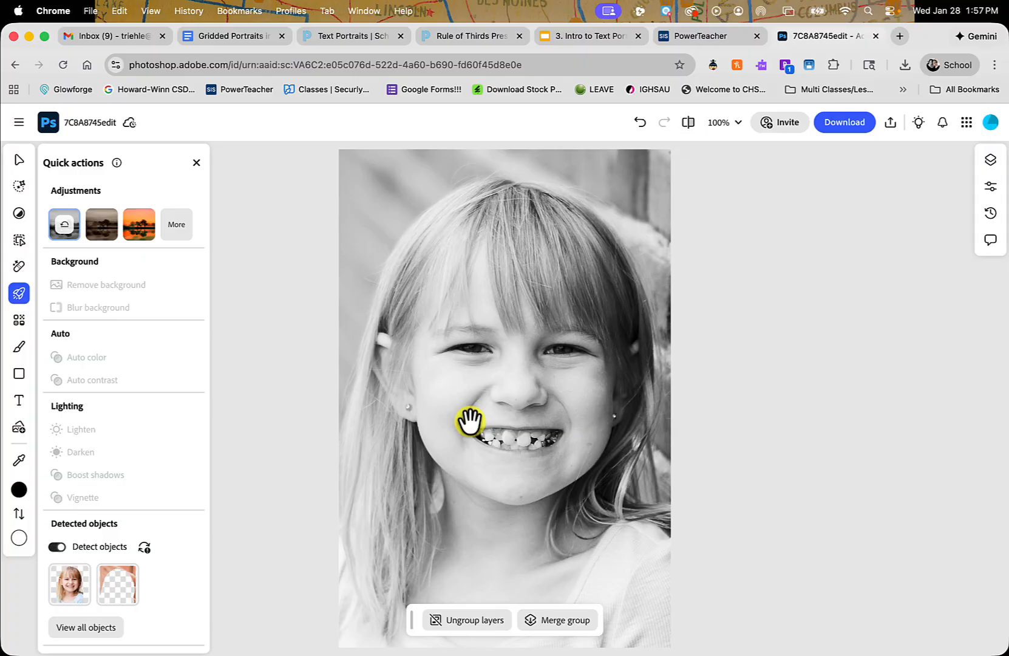
{"action": "left_click", "coordinate": [197, 163]}
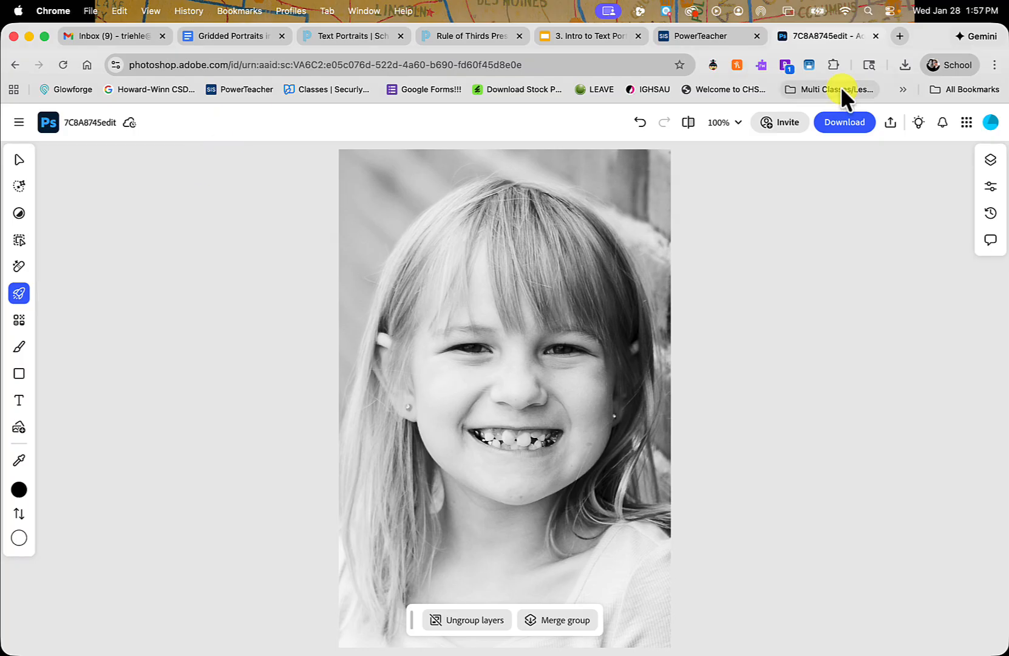
Step: Add a Brightness/contrast adjustment layer to the black & white group with brightness -5 and contrast 15
{"action": "left_click", "coordinate": [991, 188]}
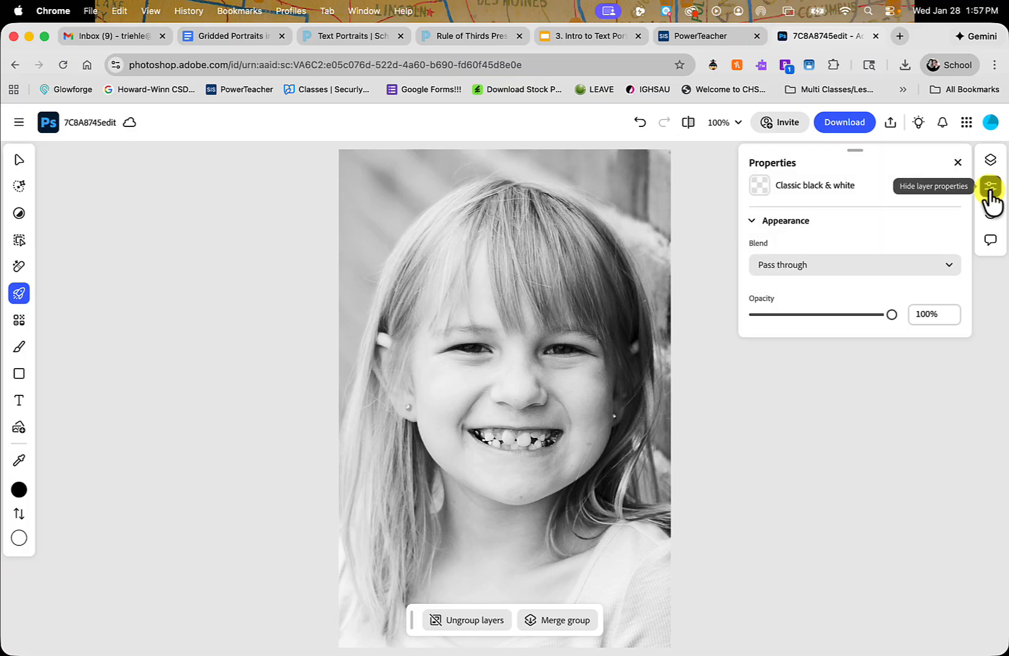
{"action": "left_click", "coordinate": [990, 189]}
{"action": "left_click", "coordinate": [991, 161]}
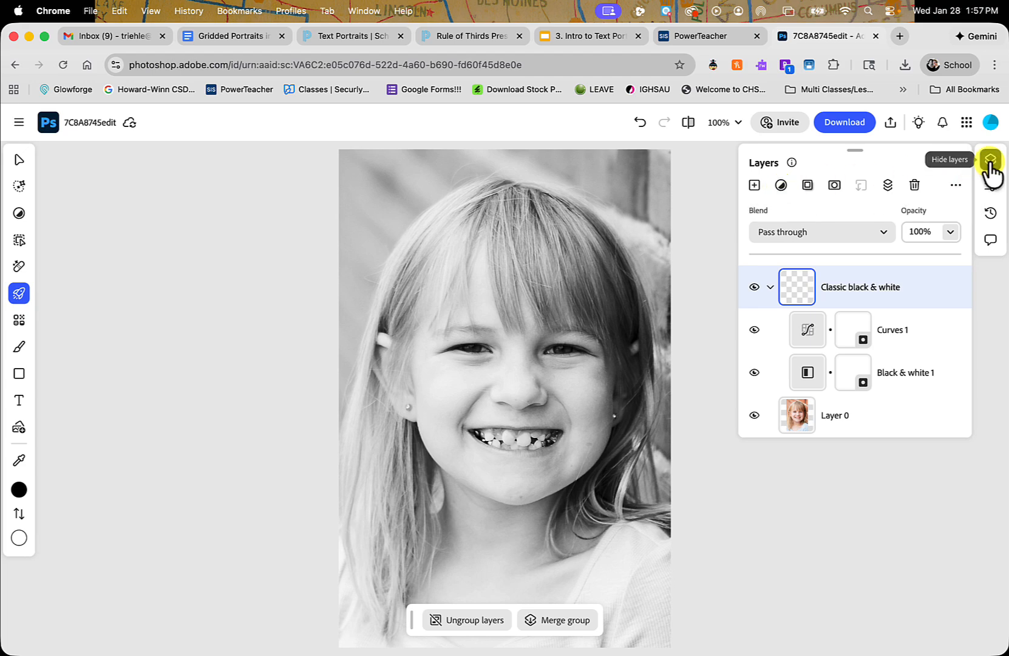
{"action": "left_click", "coordinate": [782, 186]}
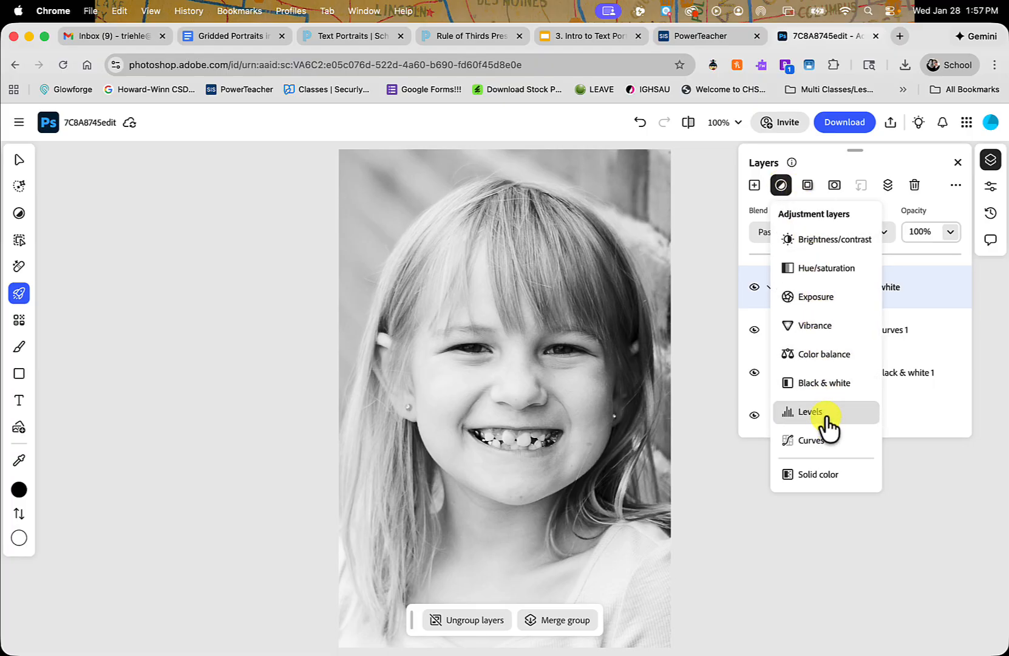
{"action": "left_click", "coordinate": [826, 242]}
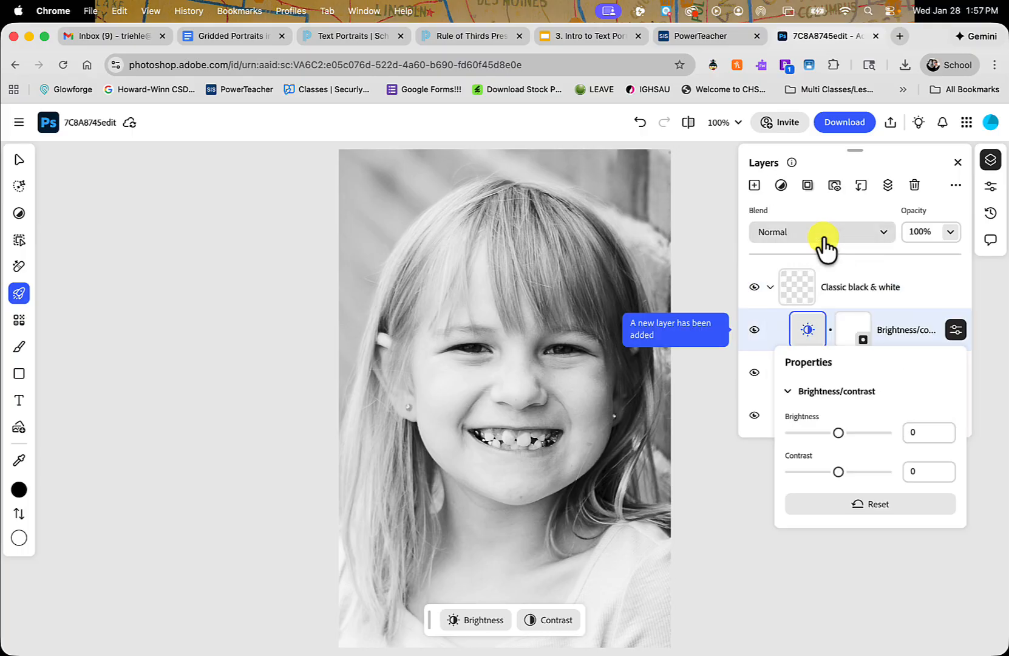
{"action": "left_click_drag", "start_coordinate": [839, 432], "coordinate": [834, 432]}
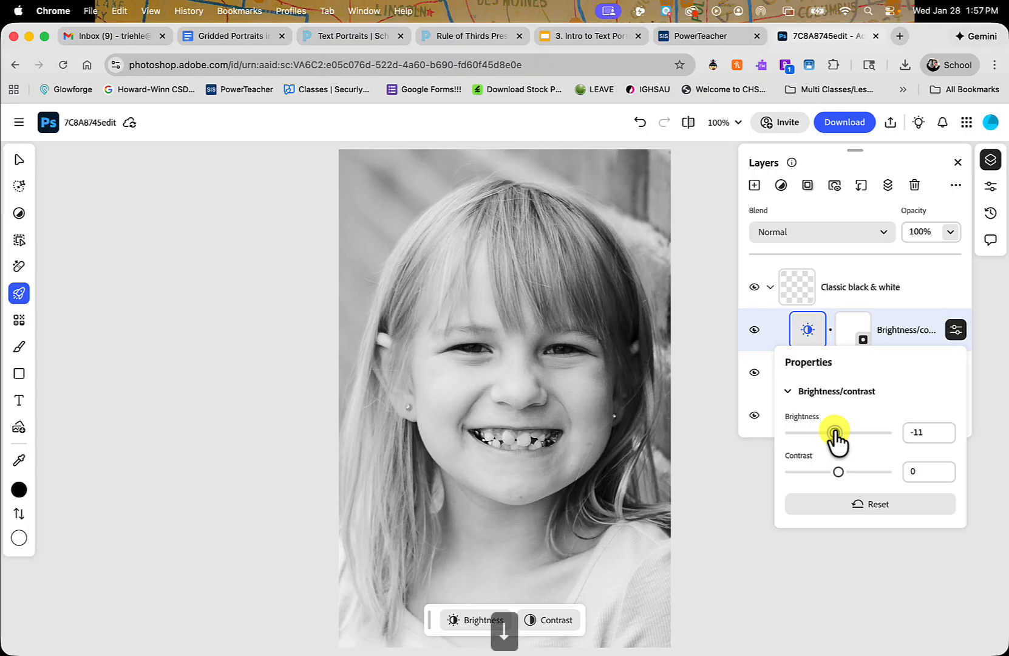
{"action": "left_click_drag", "start_coordinate": [836, 433], "coordinate": [846, 473]}
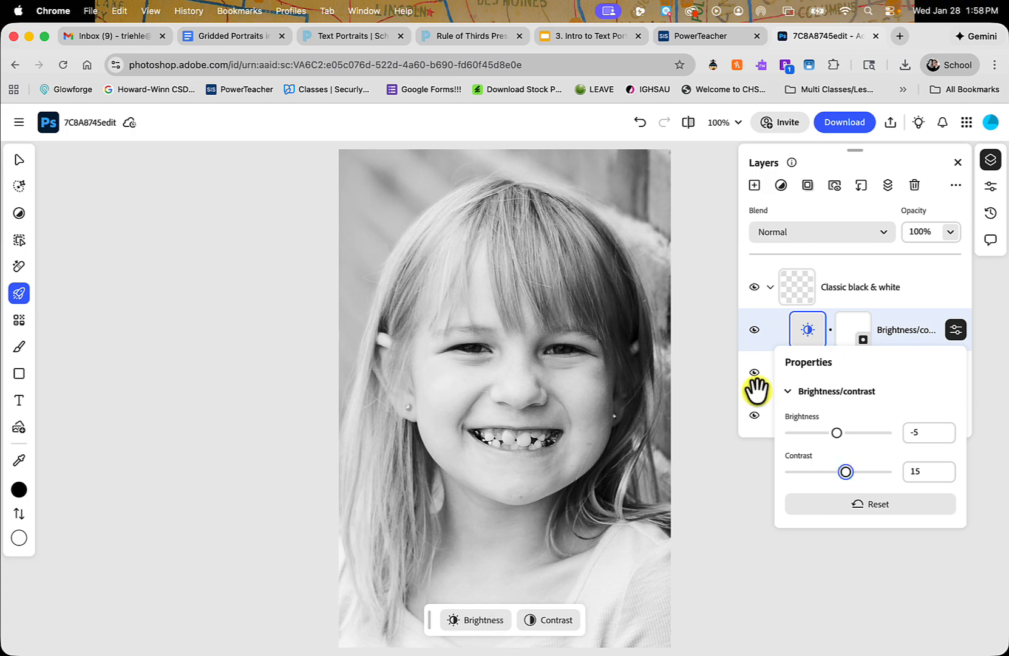
Step: Add a Levels adjustment layer above the Brightness/contrast layer and set its midtone input to about 0.94
{"action": "left_click", "coordinate": [784, 187]}
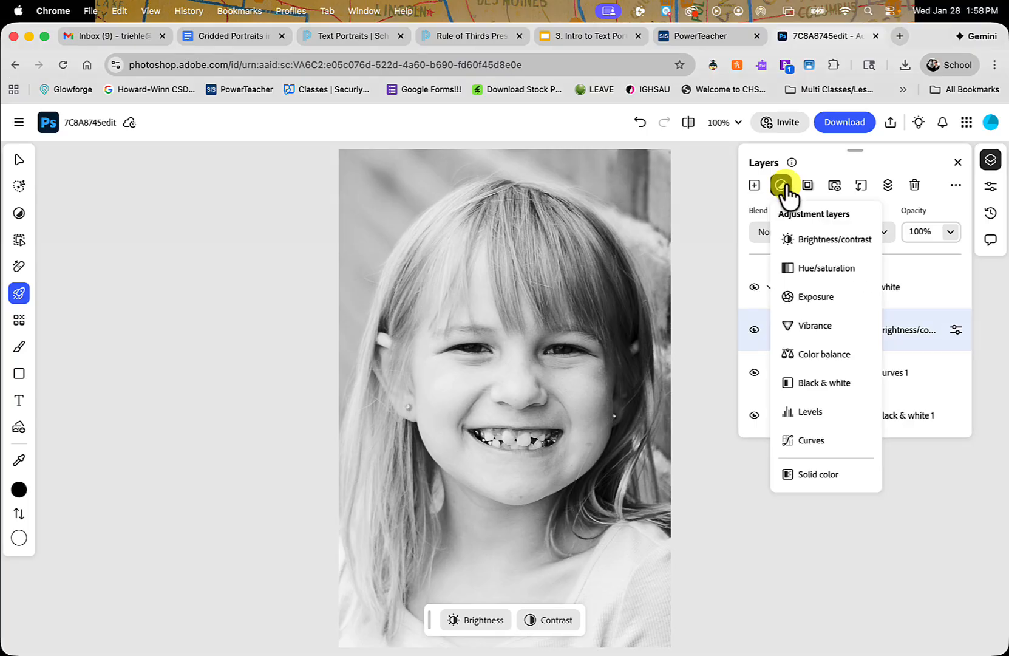
{"action": "left_click", "coordinate": [803, 414]}
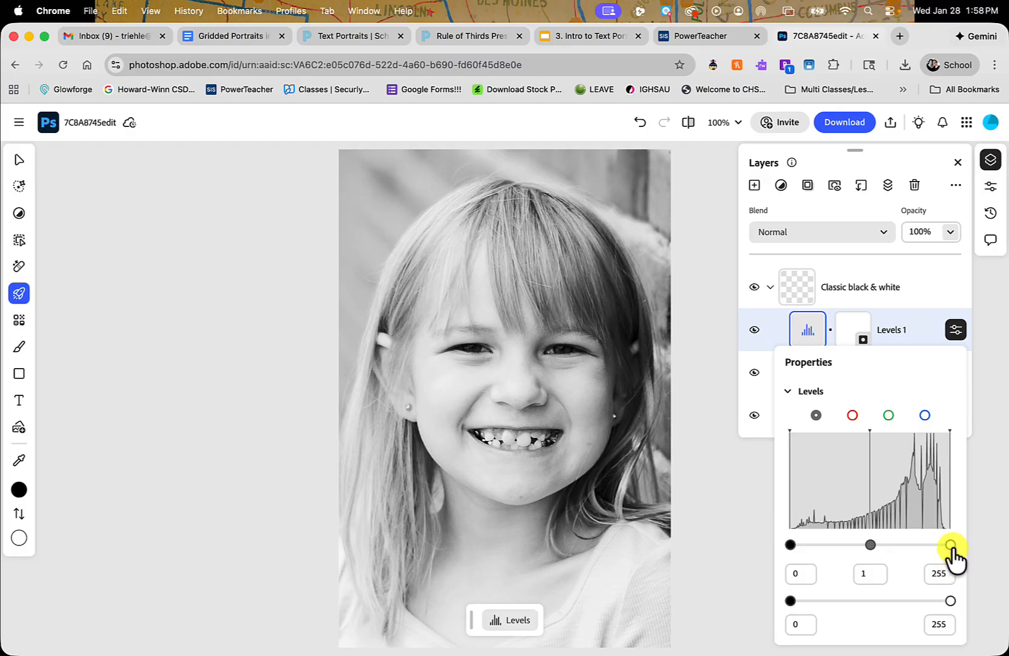
{"action": "left_click_drag", "start_coordinate": [951, 545], "coordinate": [982, 545]}
{"action": "left_click_drag", "start_coordinate": [872, 544], "coordinate": [882, 541]}
{"action": "mouse_move", "coordinate": [792, 542]}
{"action": "left_mouse_down"}
{"action": "mouse_move", "coordinate": [808, 538]}
{"action": "mouse_move", "coordinate": [784, 537]}
{"action": "left_mouse_up"}
{"action": "mouse_move", "coordinate": [881, 543]}
{"action": "left_mouse_down"}
{"action": "mouse_move", "coordinate": [853, 539]}
{"action": "mouse_move", "coordinate": [875, 543]}
{"action": "left_mouse_up"}
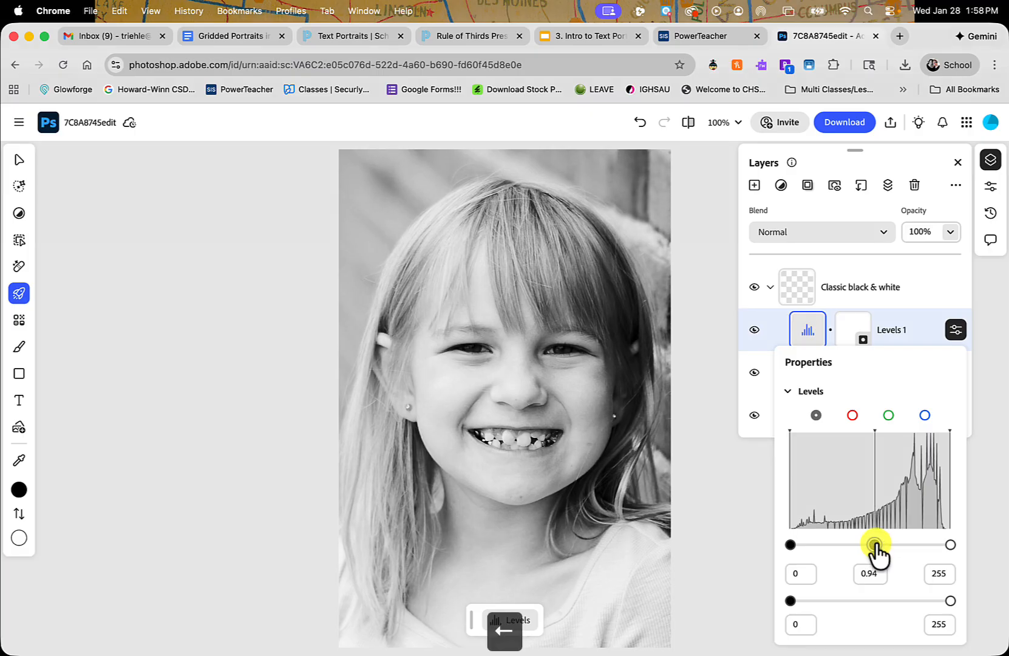
{"action": "left_click", "coordinate": [751, 479]}
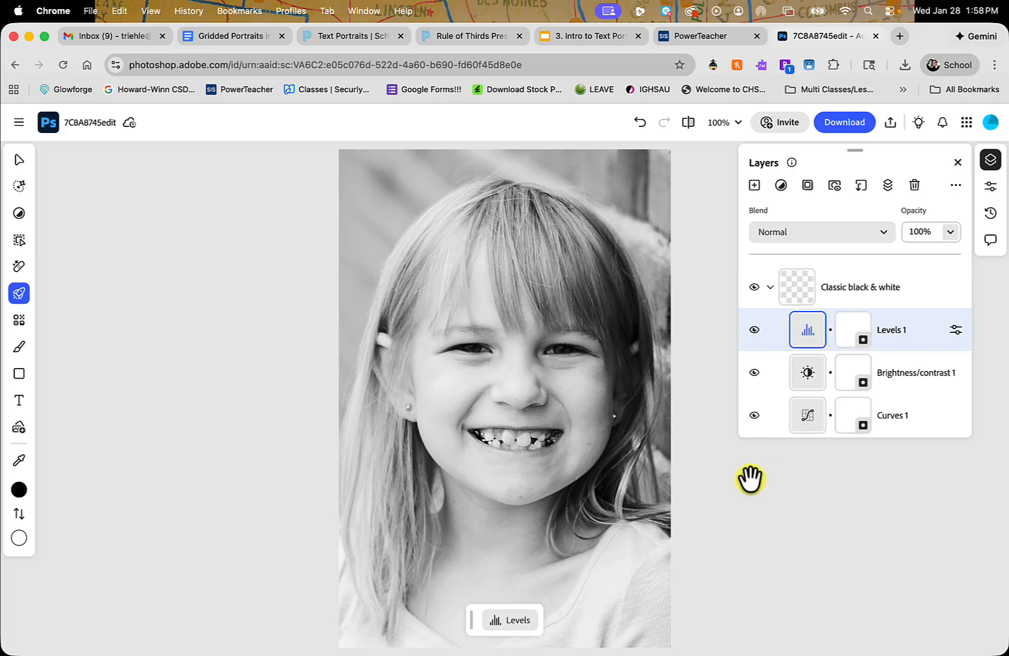
Step: Try merging the Classic black & white group on its own, and undo the merge
{"action": "left_click", "coordinate": [805, 294]}
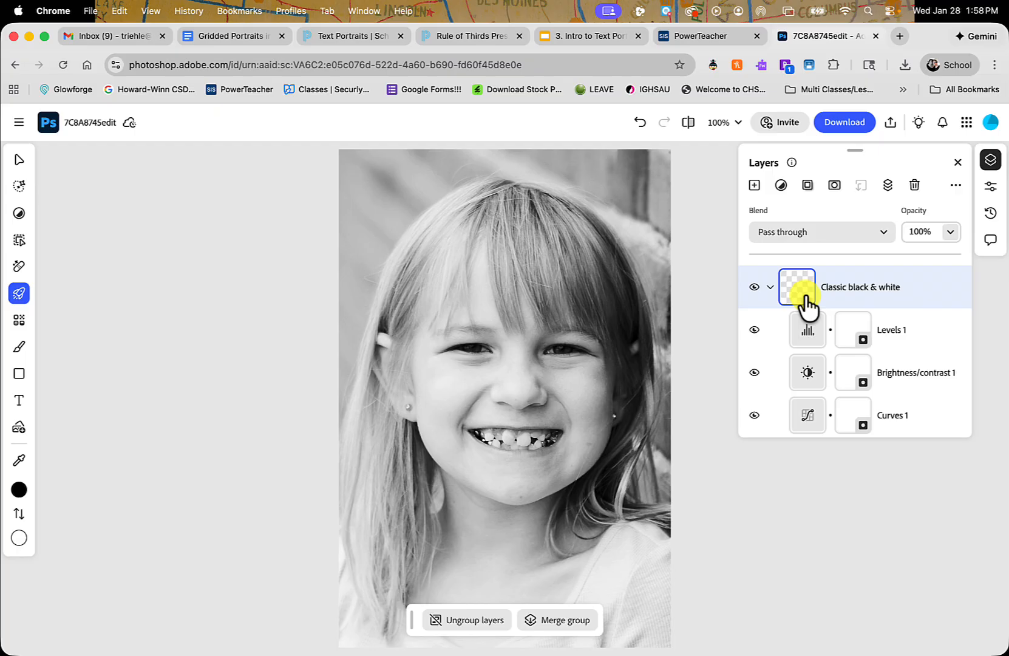
{"action": "key", "text": "super+e"}
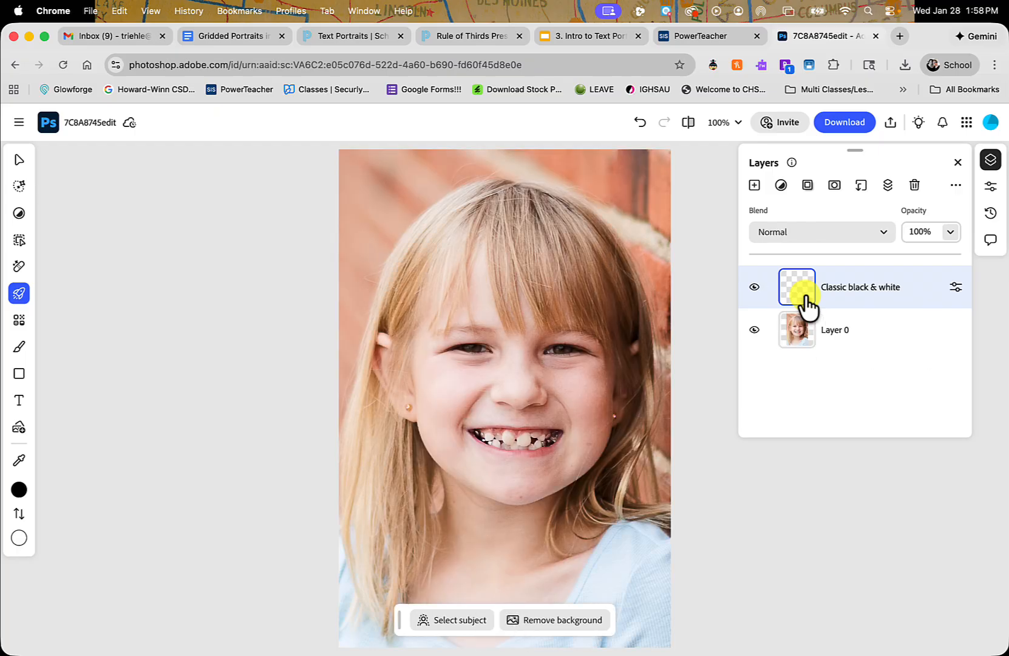
{"action": "key", "text": "super+z"}
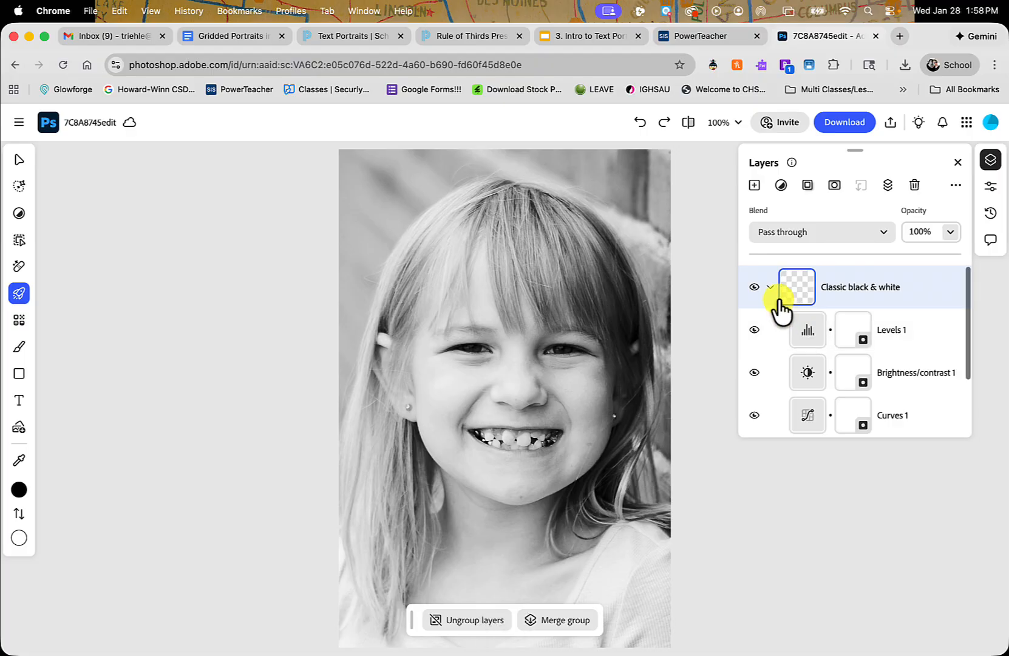
Step: Collapse the Classic black & white group, merge it with Layer 0, and move the floating task bar off the photo
{"action": "left_click", "coordinate": [771, 291]}
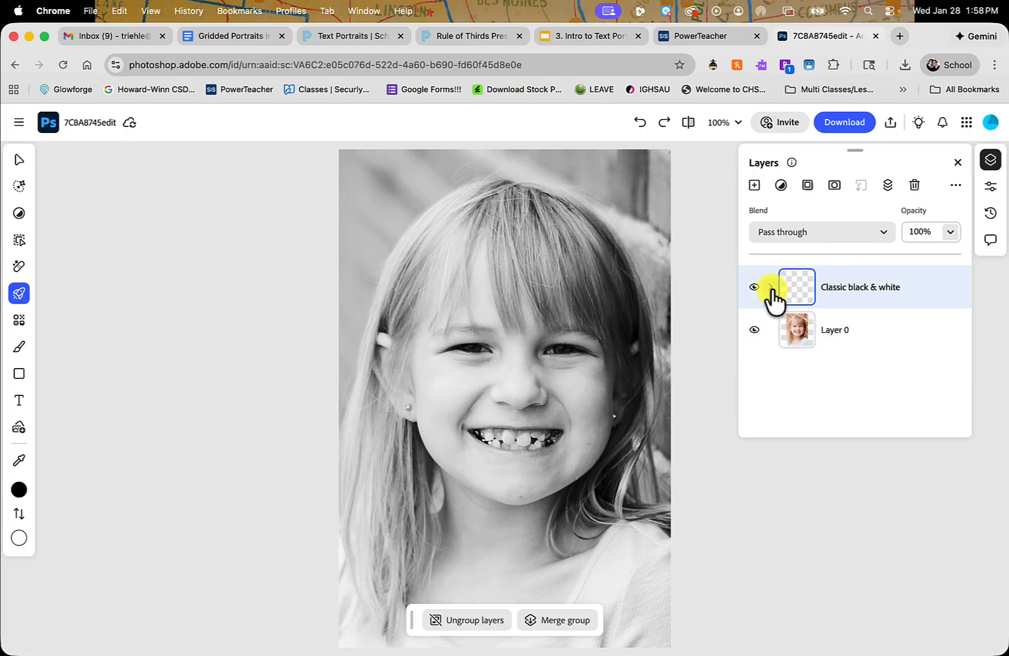
{"action": "left_click", "coordinate": [804, 330], "text": "shift"}
{"action": "key", "text": "super+e"}
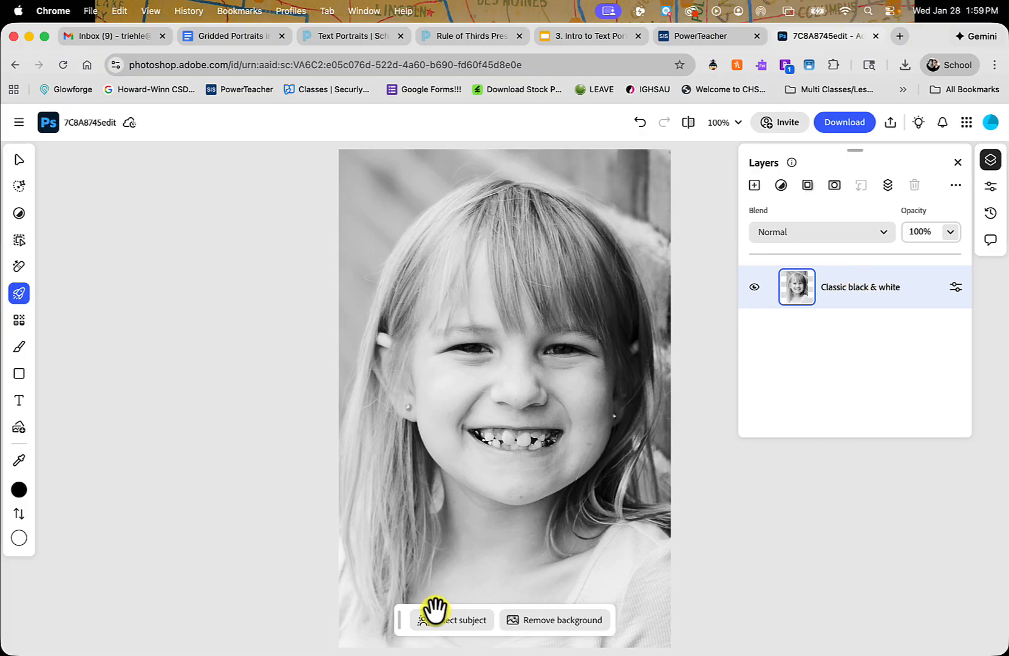
{"action": "left_click_drag", "start_coordinate": [399, 622], "coordinate": [83, 580]}
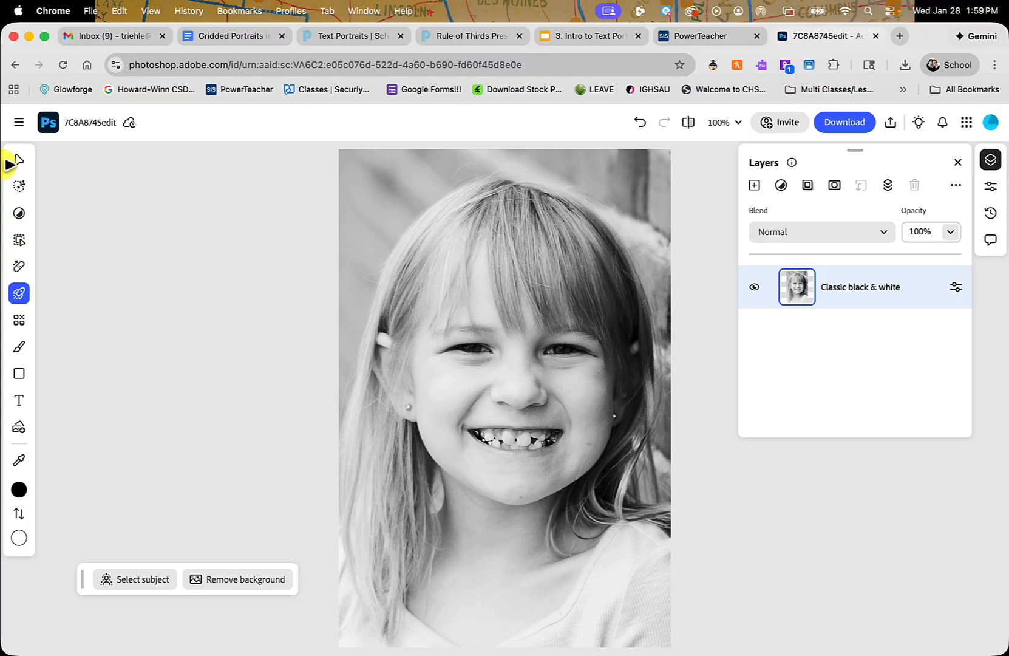
Step: Resize the image to 6 by 9 inches at 300 ppi, capturing a screenshot of the size settings before applying them
{"action": "left_click", "coordinate": [17, 124]}
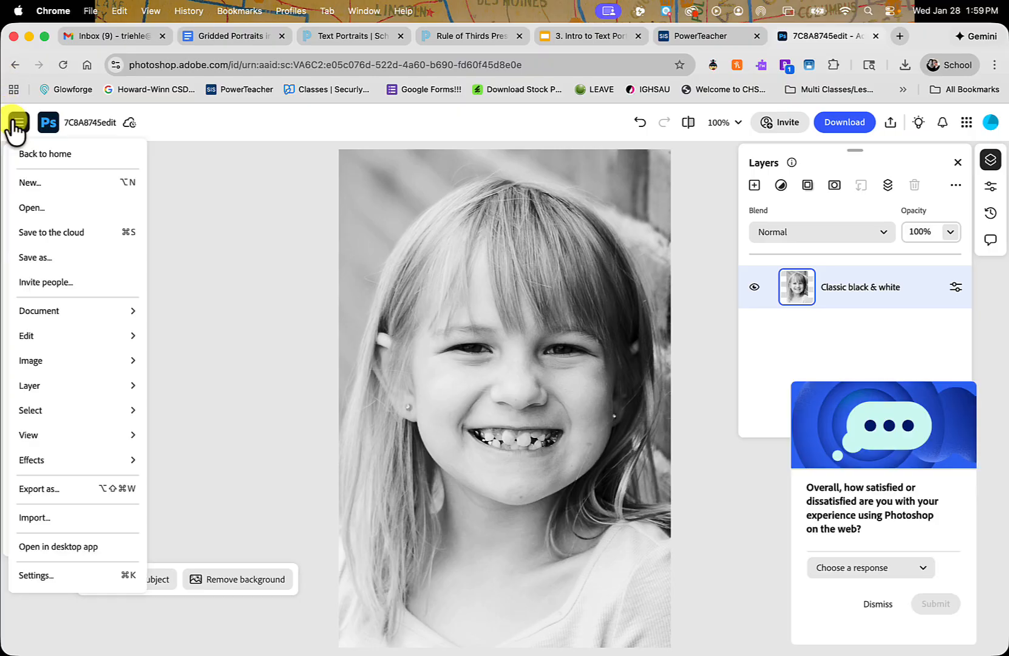
{"action": "mouse_move", "coordinate": [70, 322]}
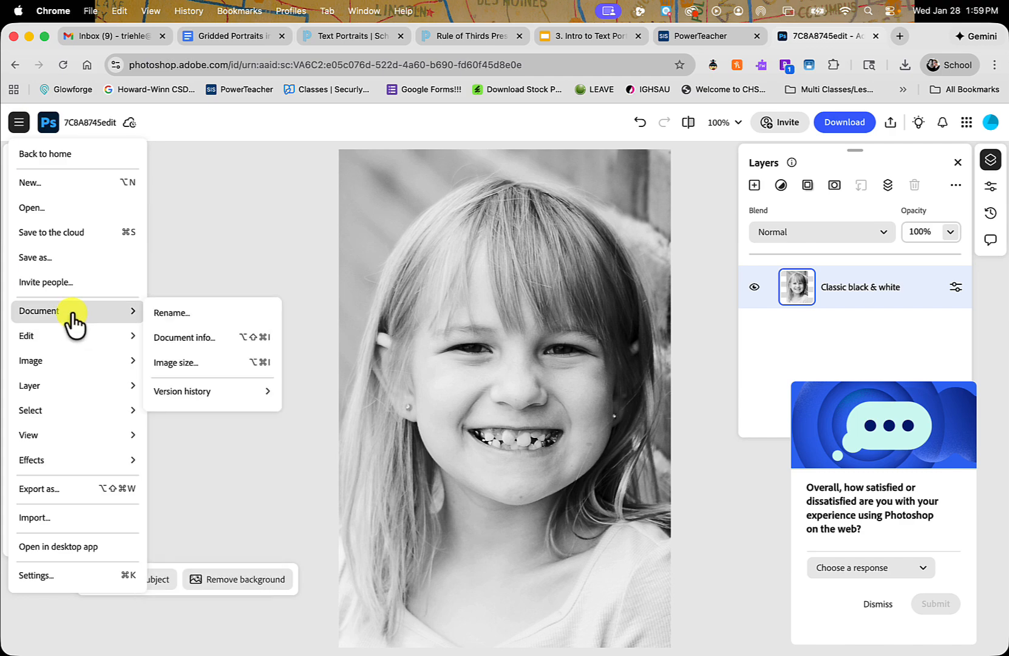
{"action": "left_click", "coordinate": [176, 363]}
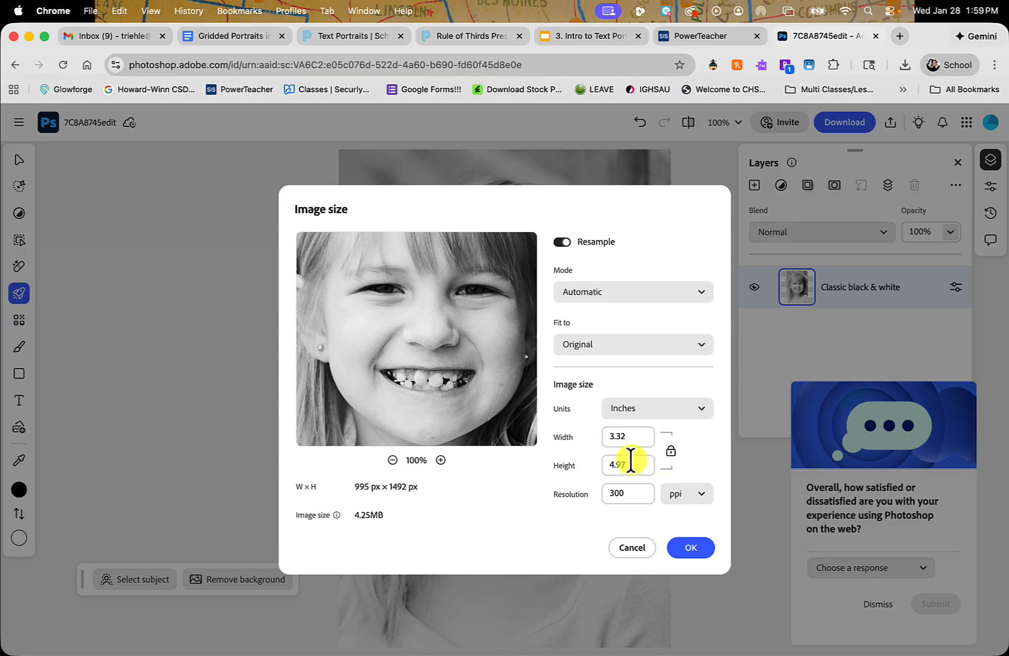
{"action": "left_click", "coordinate": [631, 437]}
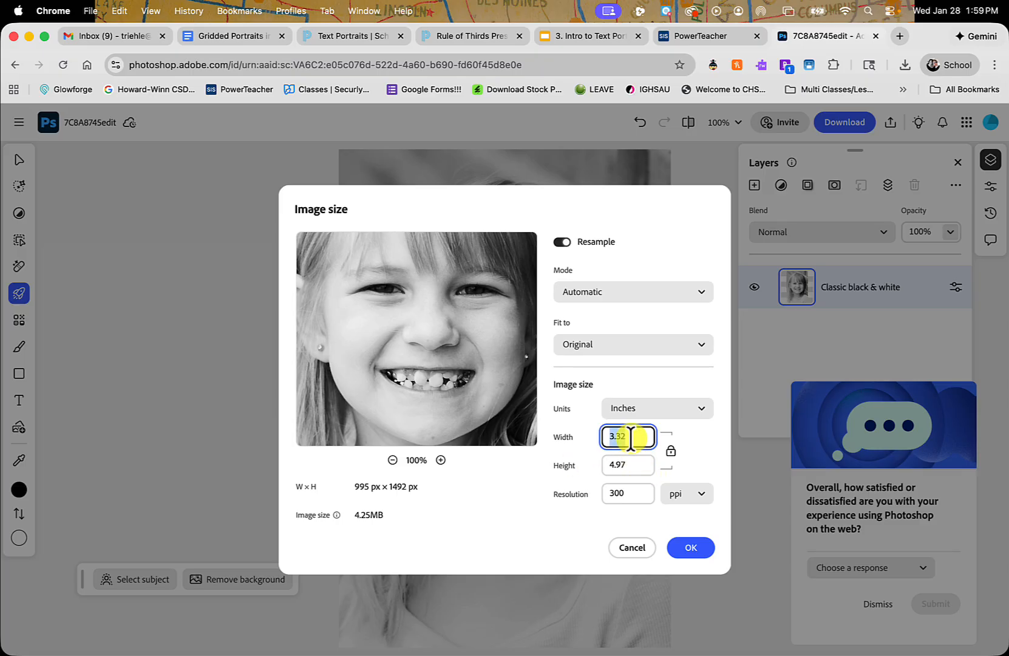
{"action": "type", "text": "6"}
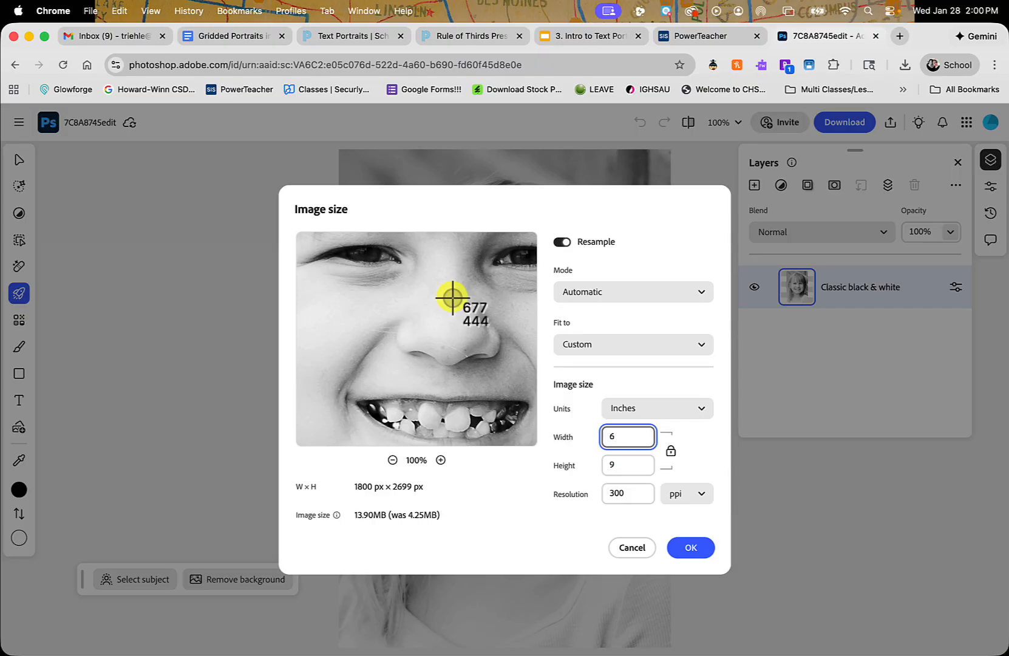
{"action": "left_click_drag", "start_coordinate": [278, 186], "coordinate": [763, 601]}
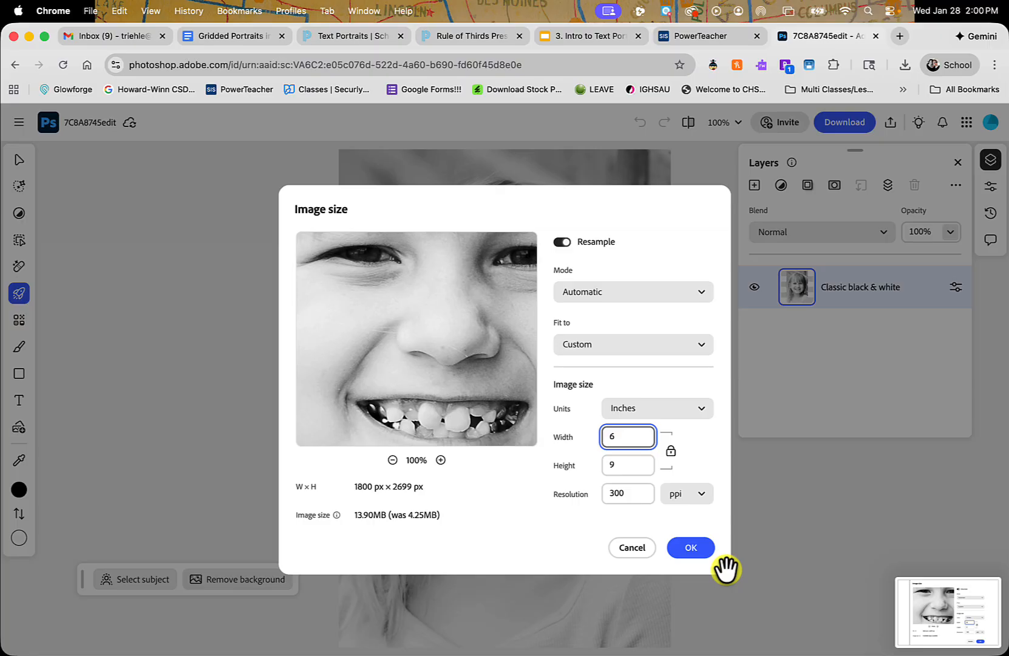
{"action": "left_click", "coordinate": [699, 544]}
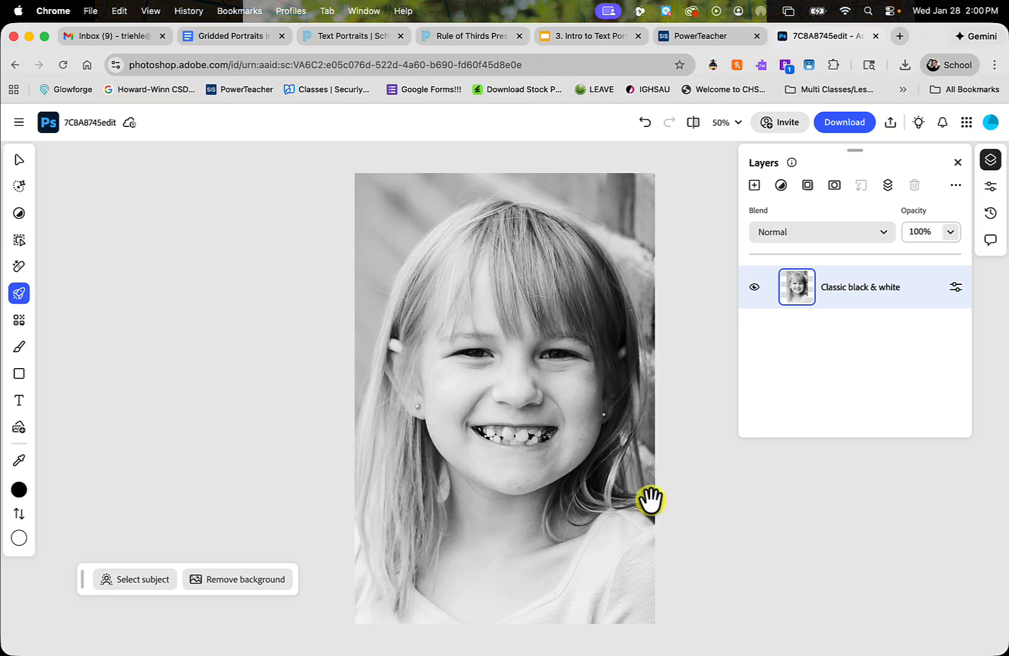
Step: Review the grid spacing and subdivisions in the guides, grid and rulers settings, and capture a screenshot of them
{"action": "left_click", "coordinate": [19, 124]}
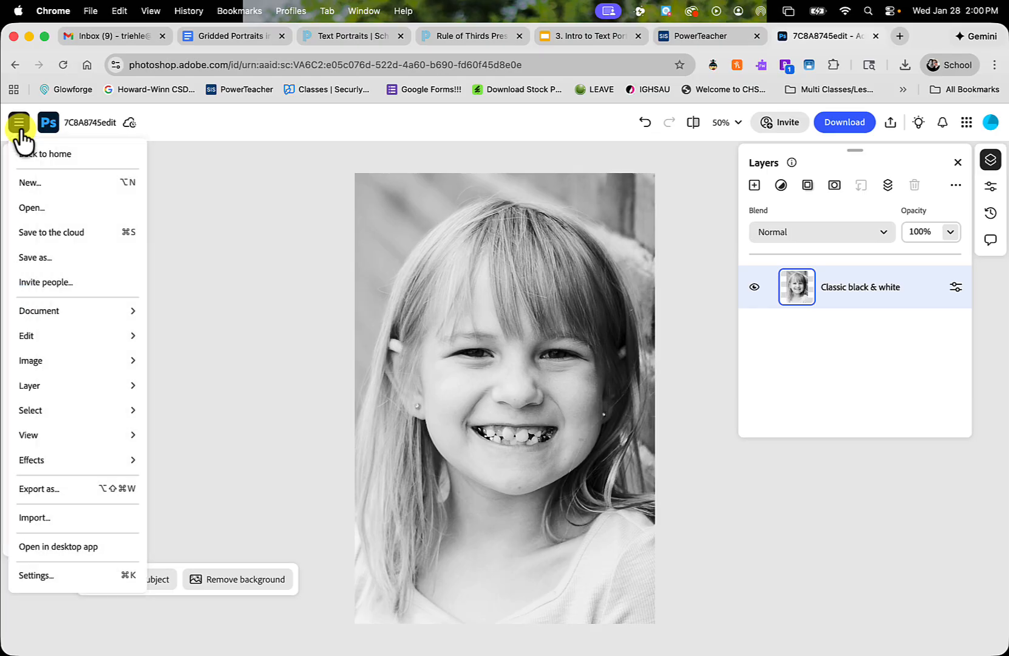
{"action": "mouse_move", "coordinate": [79, 435]}
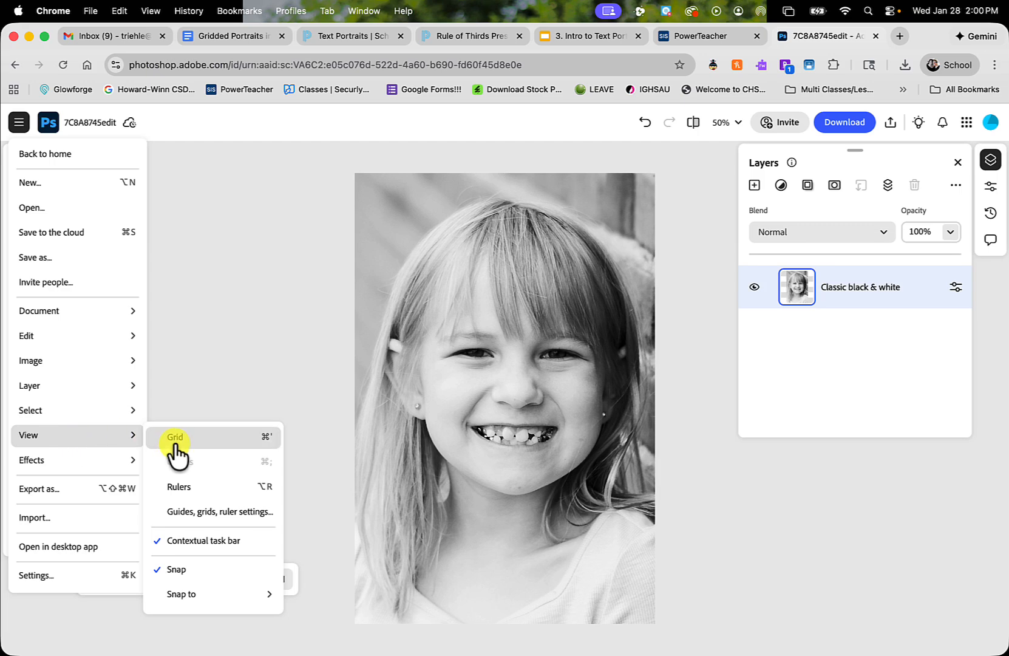
{"action": "left_click", "coordinate": [189, 512]}
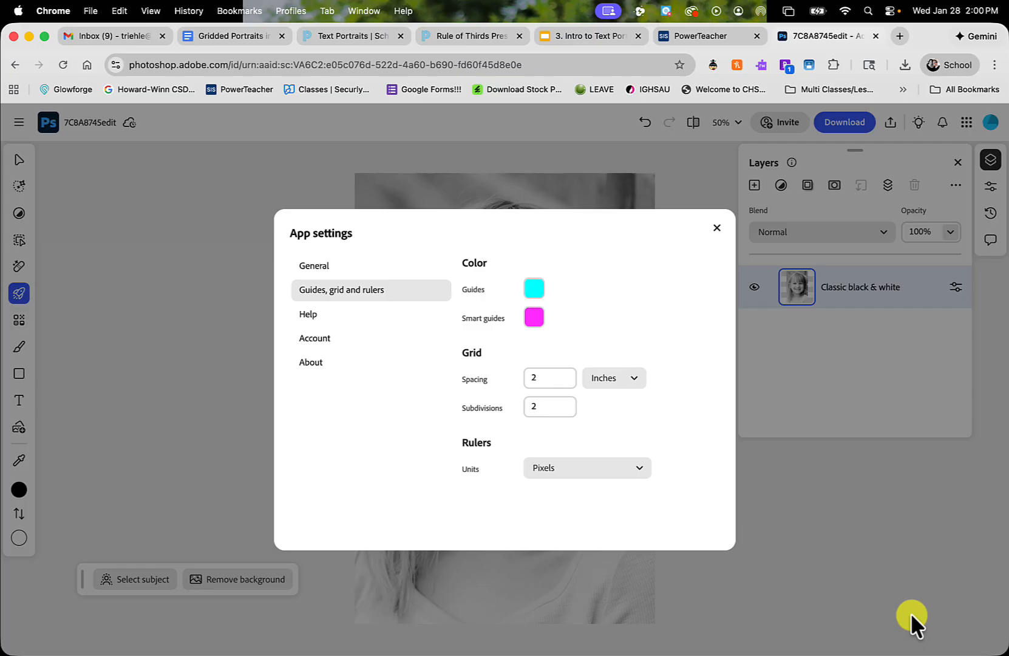
{"action": "key", "text": "super+shift+4"}
{"action": "left_click_drag", "start_coordinate": [279, 214], "coordinate": [734, 539]}
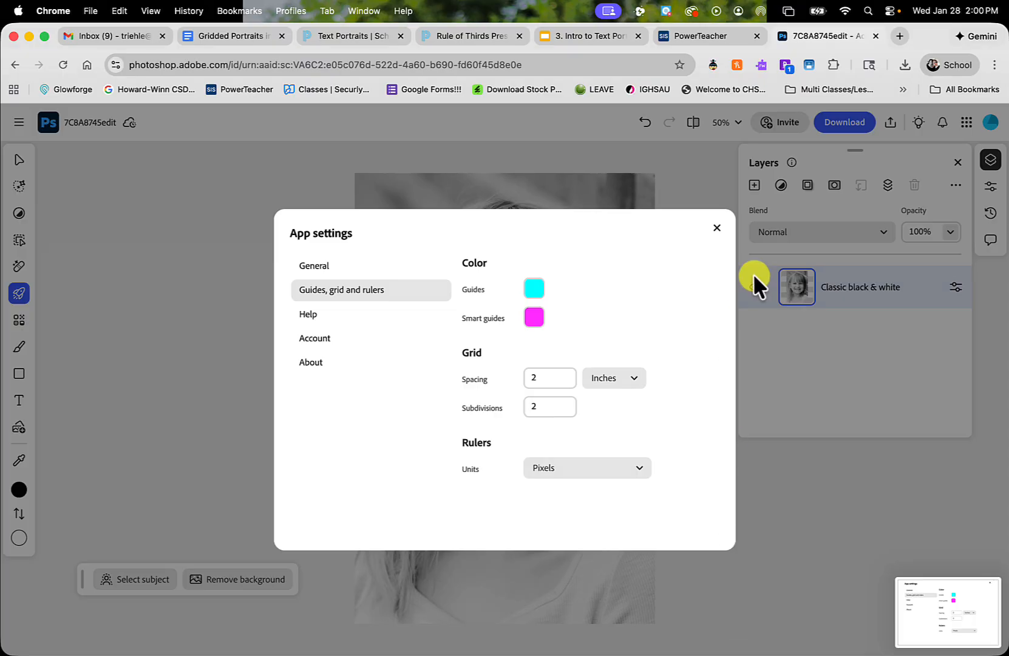
{"action": "left_click", "coordinate": [715, 226]}
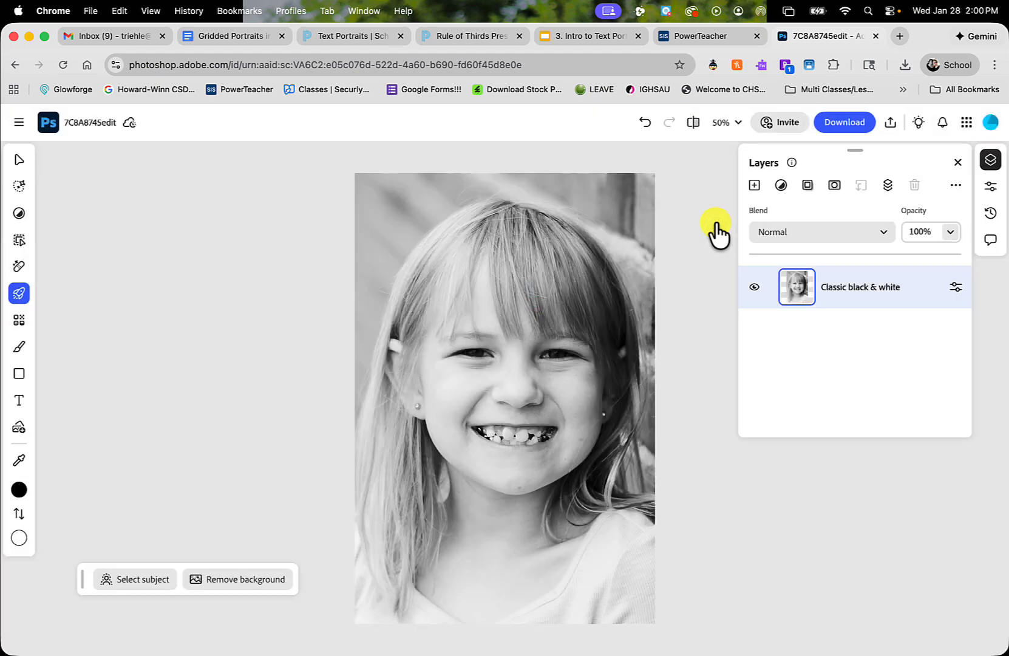
Step: Show the grid over the portrait
{"action": "left_click", "coordinate": [18, 125]}
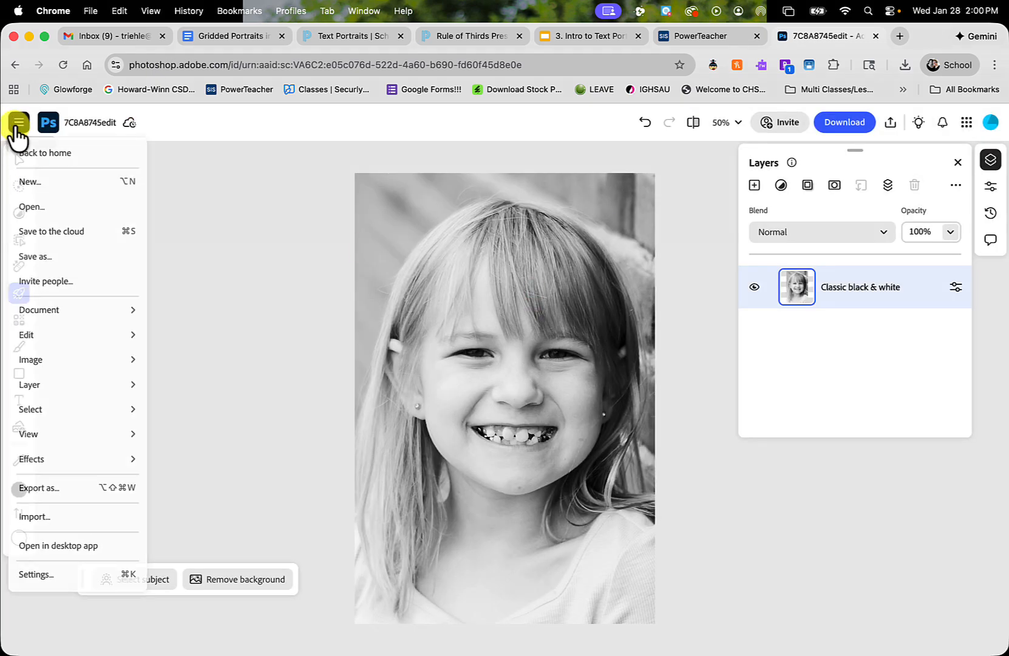
{"action": "mouse_move", "coordinate": [74, 344]}
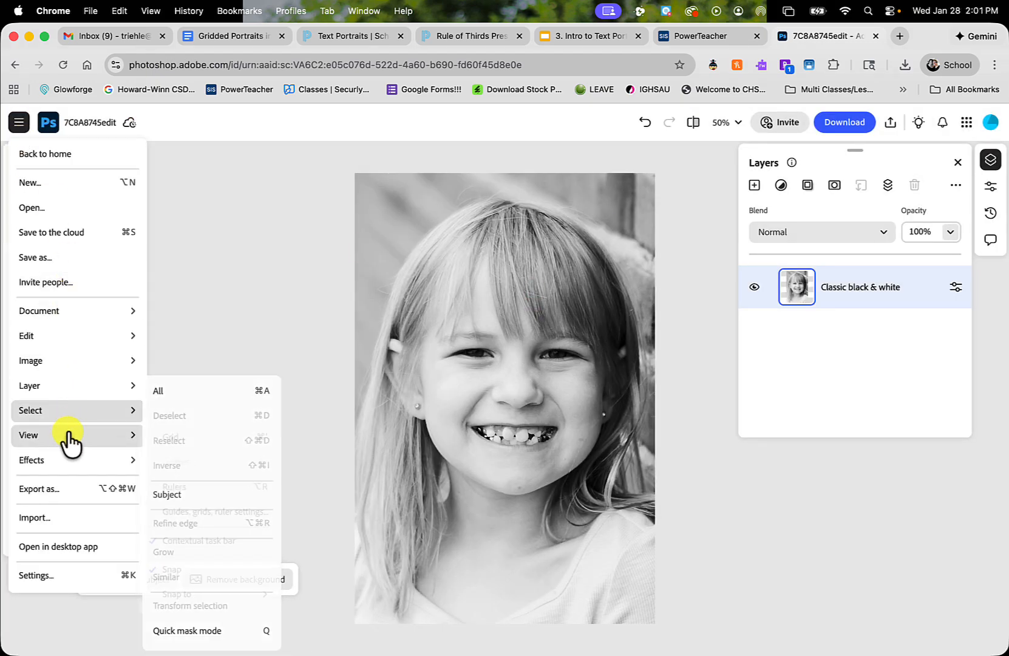
{"action": "left_click", "coordinate": [166, 436]}
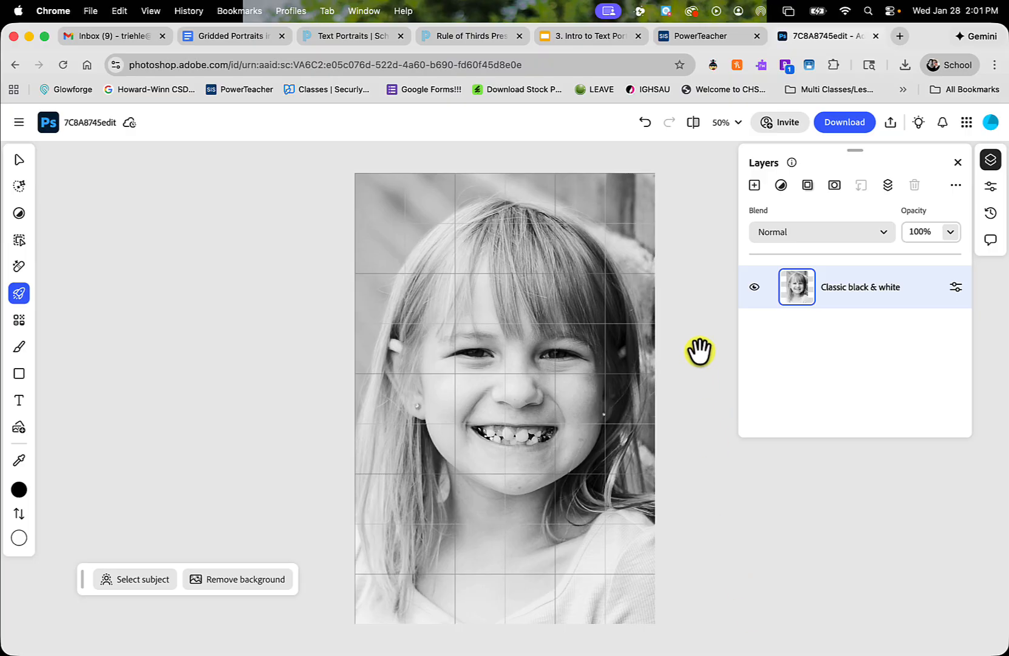
Step: Set the zoom so the whole portrait fits in view at 50% and capture a screenshot of the gridded portrait
{"action": "left_click", "coordinate": [733, 124]}
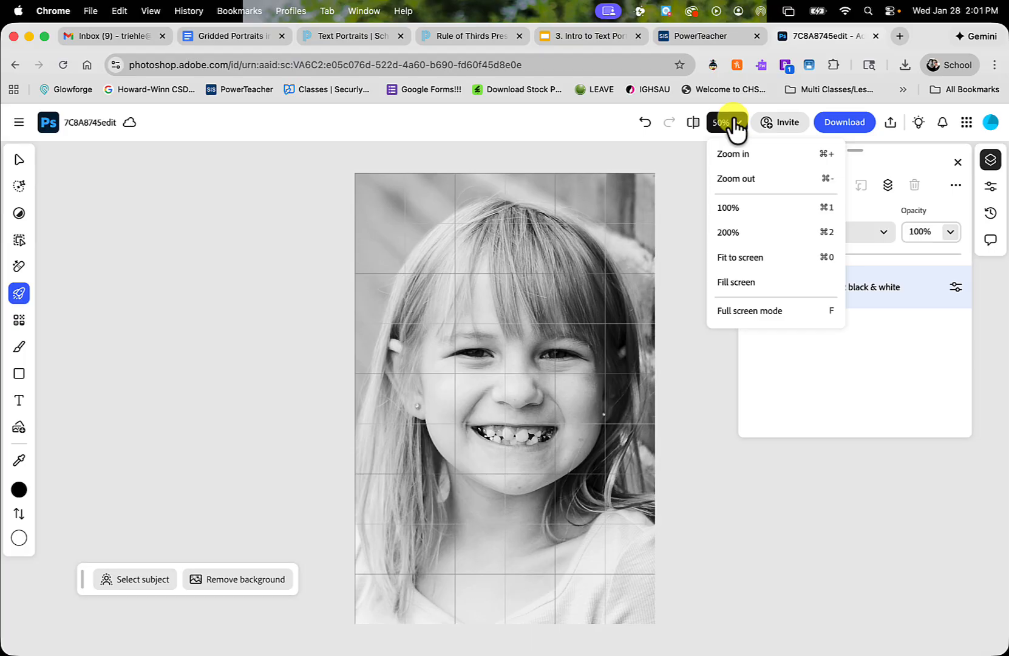
{"action": "left_click", "coordinate": [735, 124]}
{"action": "left_click", "coordinate": [724, 125]}
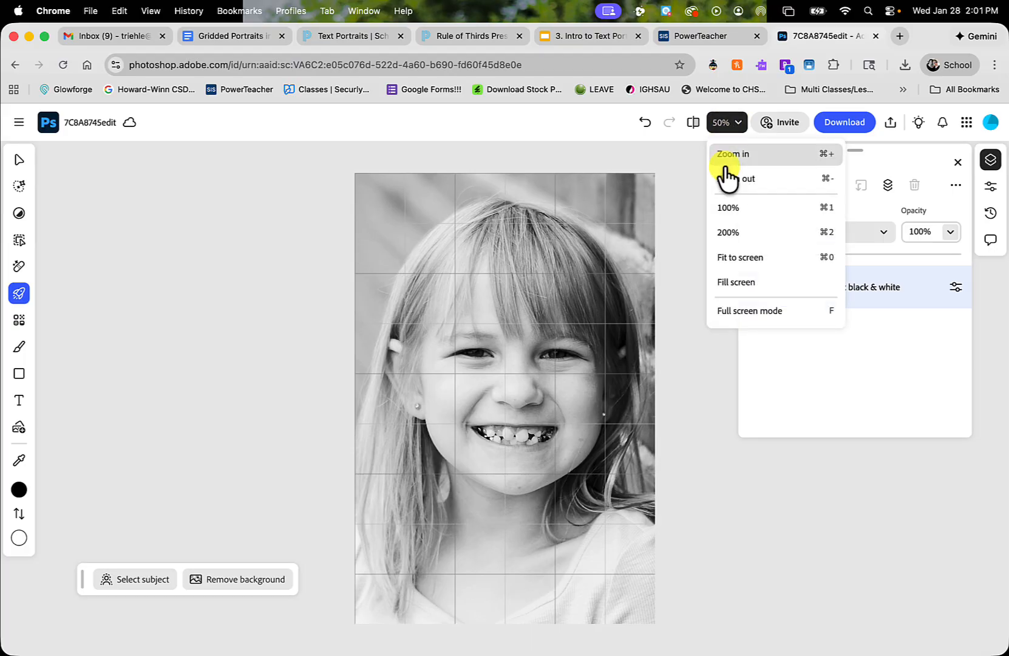
{"action": "left_click", "coordinate": [726, 159]}
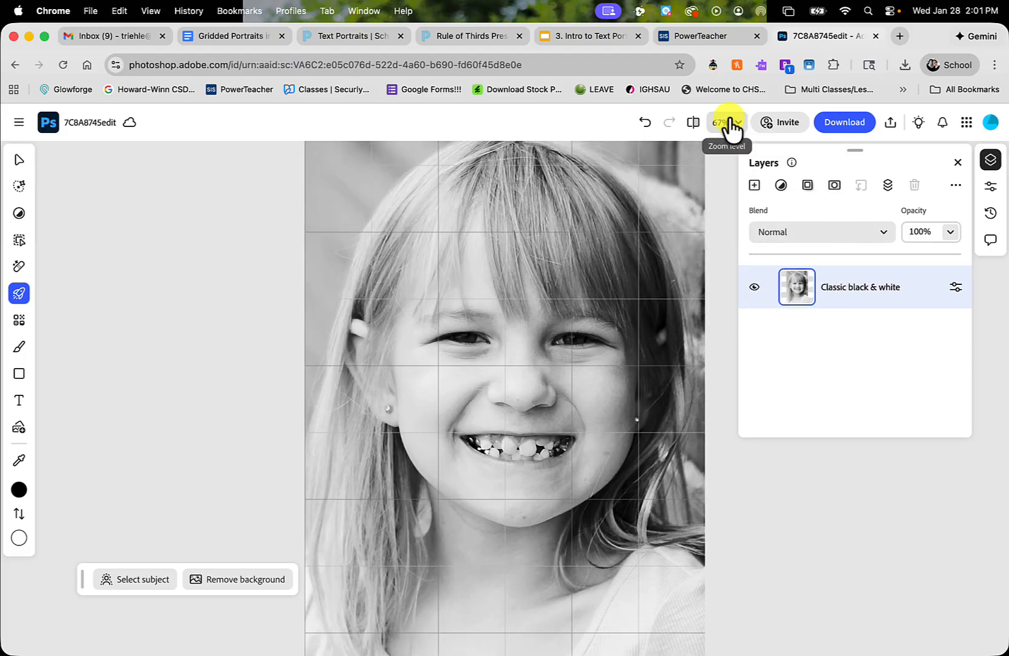
{"action": "left_click", "coordinate": [737, 123]}
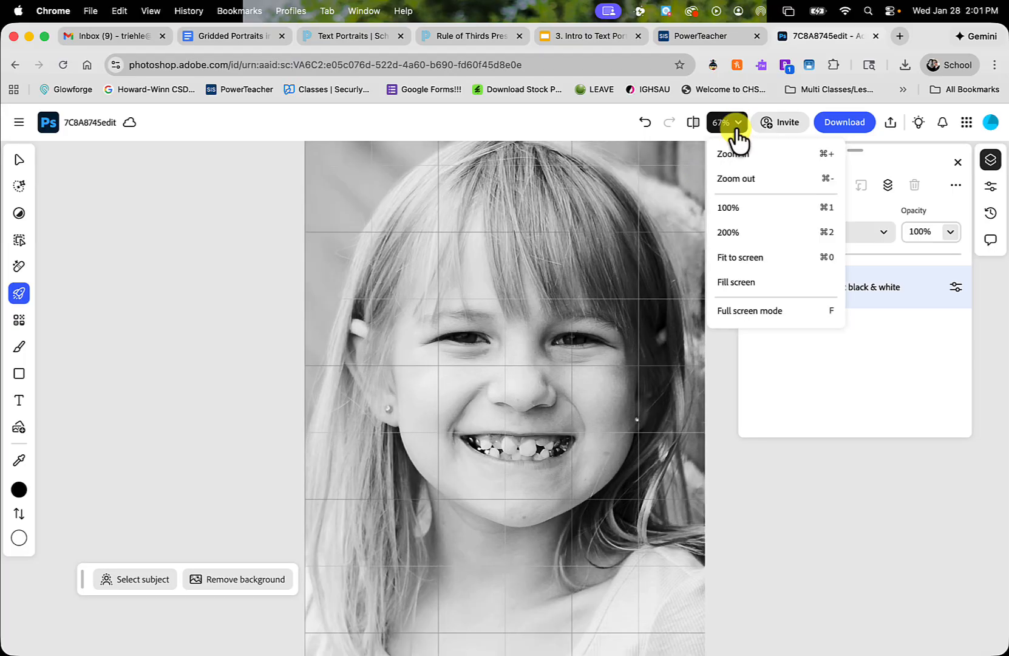
{"action": "left_click", "coordinate": [732, 179]}
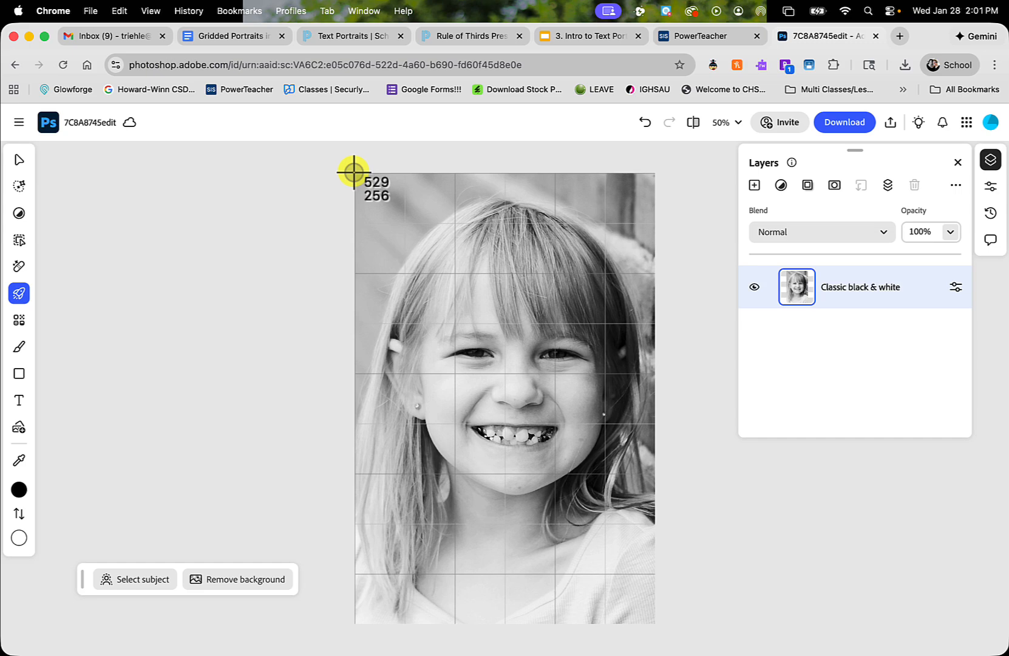
{"action": "left_click_drag", "start_coordinate": [354, 172], "coordinate": [655, 621]}
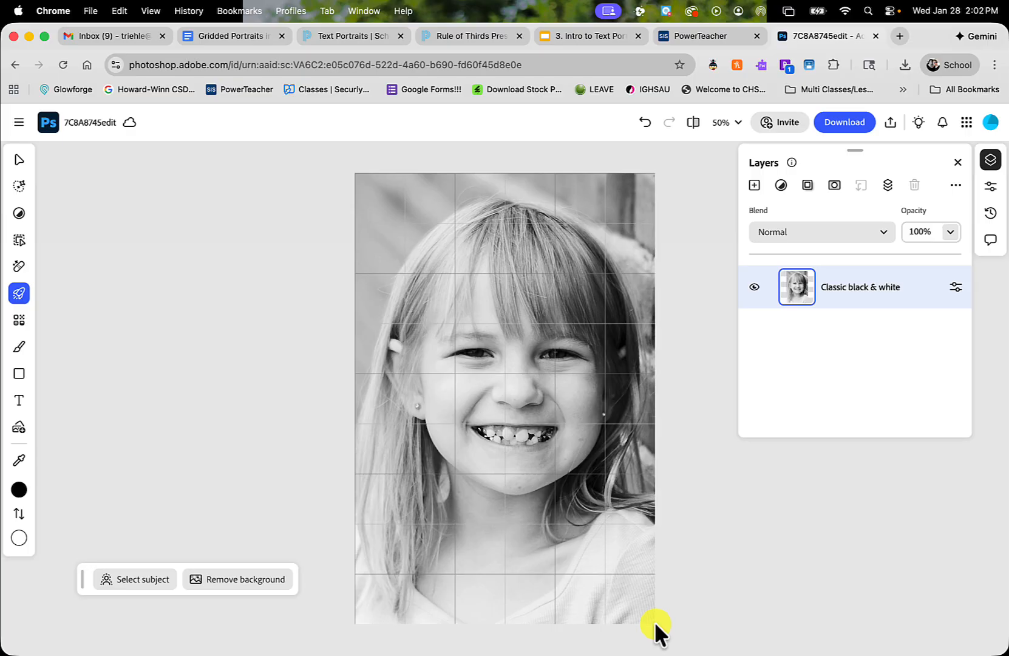
Step: Open the effects collection and browse to the Stylize effects
{"action": "mouse_move", "coordinate": [38, 170]}
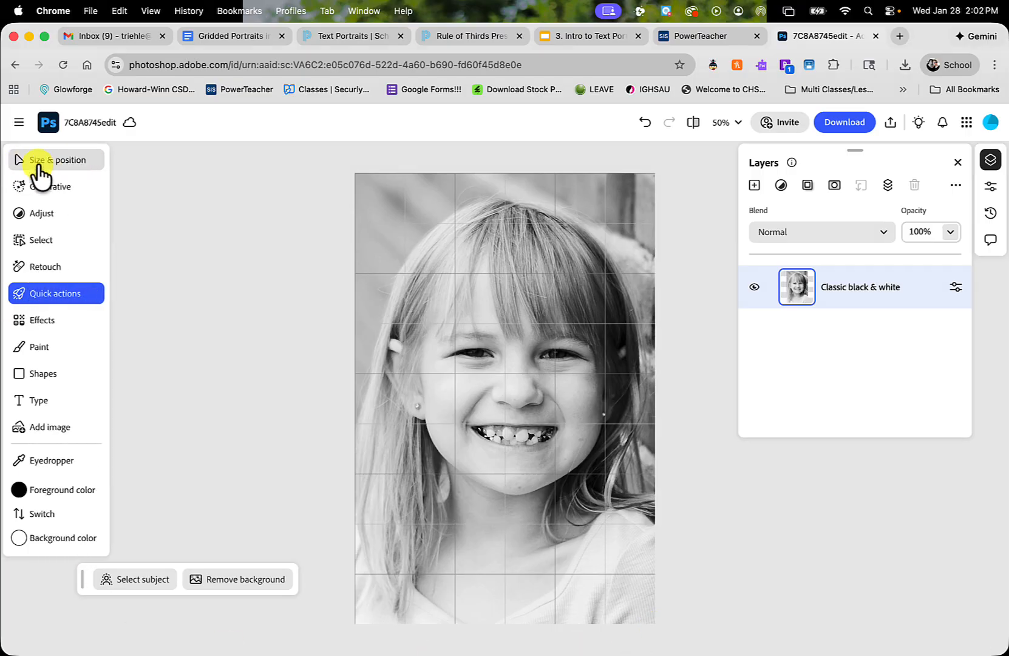
{"action": "left_click", "coordinate": [44, 322]}
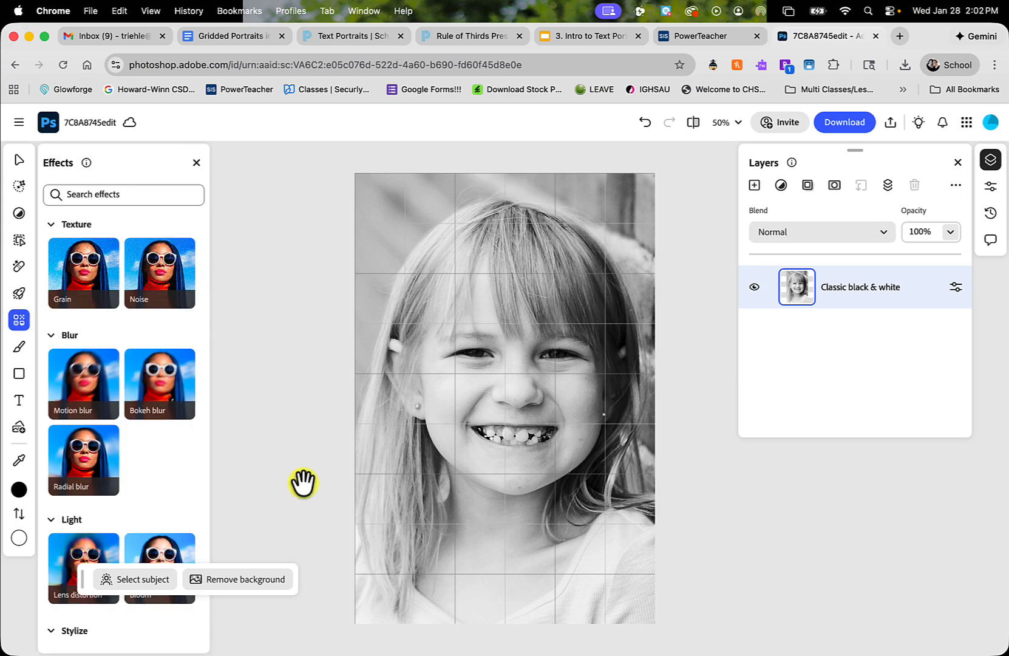
{"action": "scroll", "coordinate": [147, 493], "scroll_direction": "down", "scroll_amount": 3}
{"action": "scroll", "coordinate": [147, 494], "scroll_direction": "down", "scroll_amount": 7}
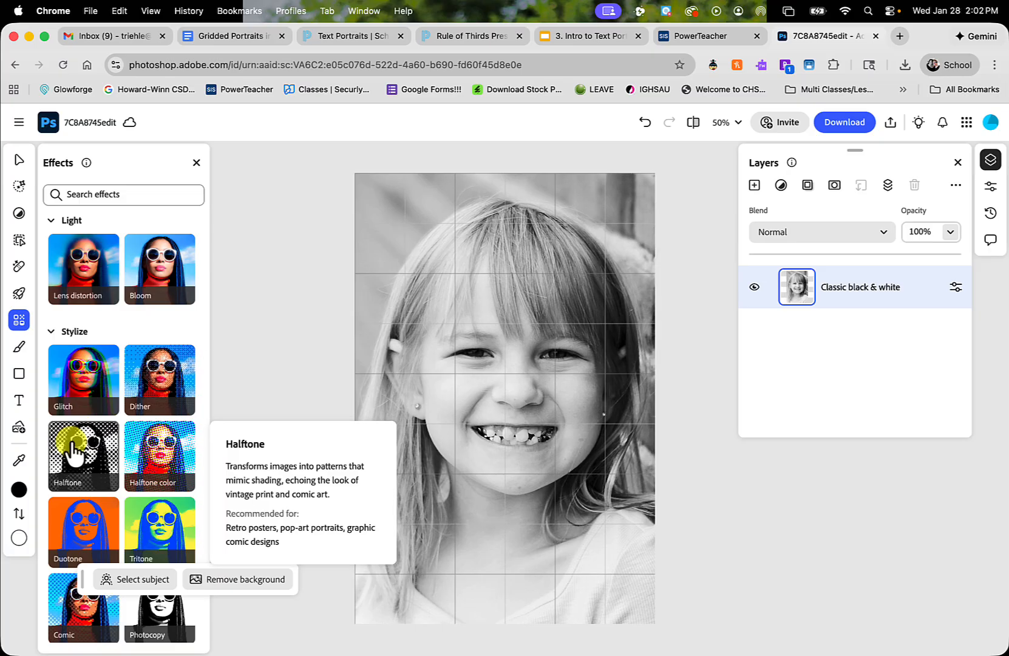
{"action": "left_click", "coordinate": [74, 452]}
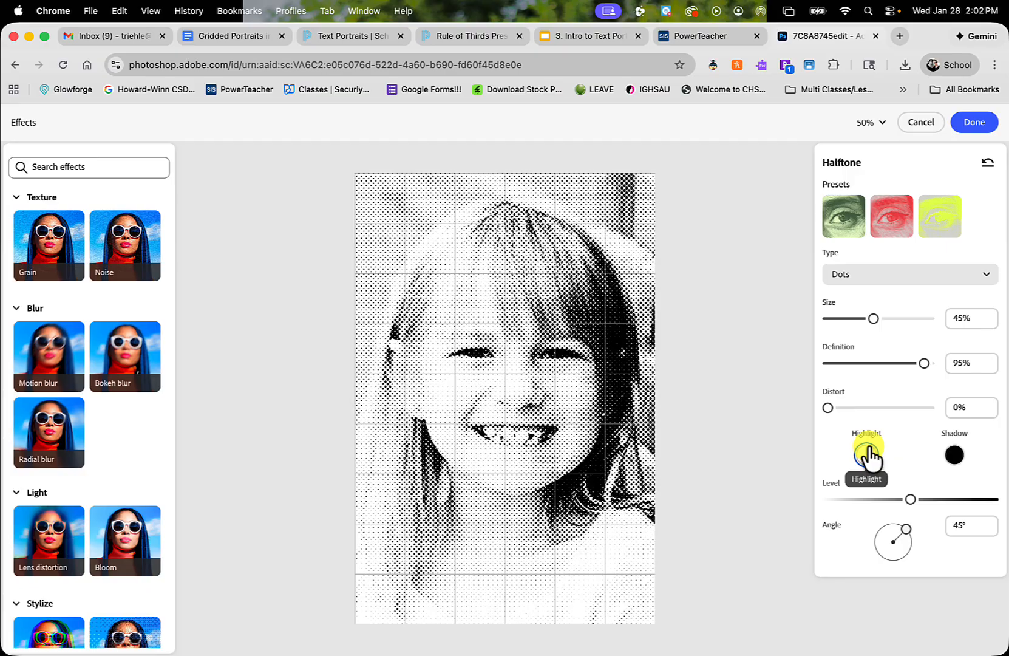
{"action": "mouse_move", "coordinate": [56, 577]}
{"action": "key", "text": "super+z"}
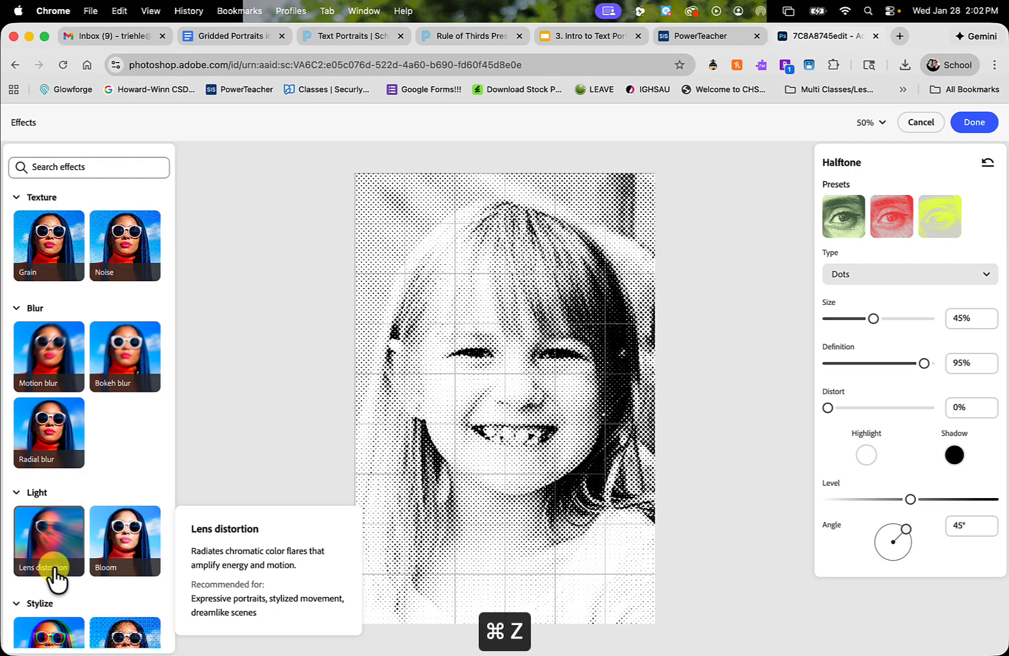
{"action": "scroll", "coordinate": [46, 534], "scroll_direction": "down", "scroll_amount": 2}
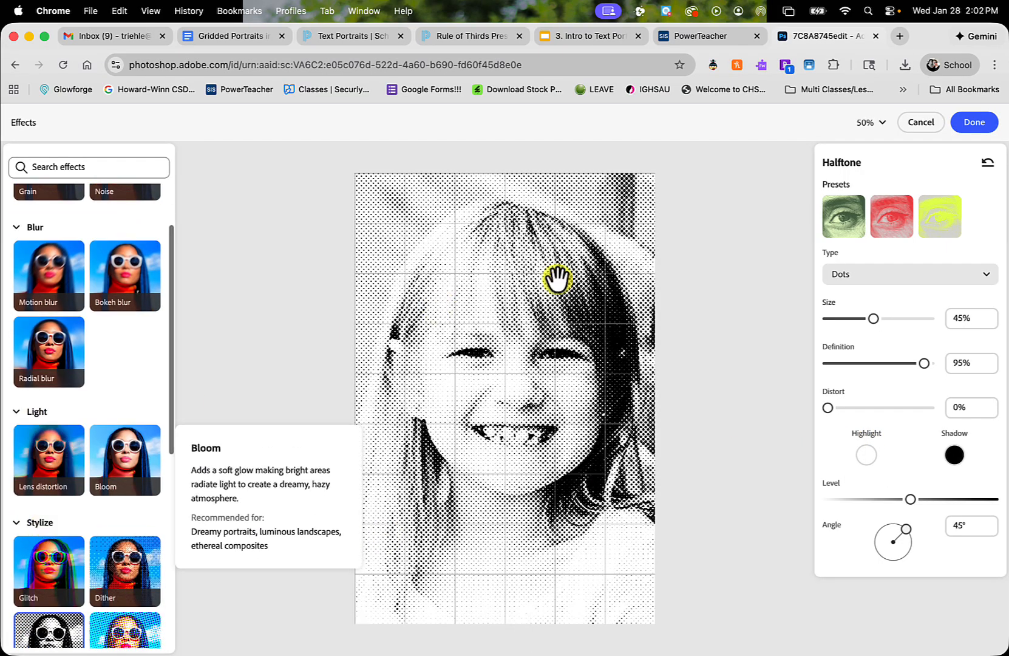
{"action": "scroll", "coordinate": [57, 583], "scroll_direction": "down", "scroll_amount": 4}
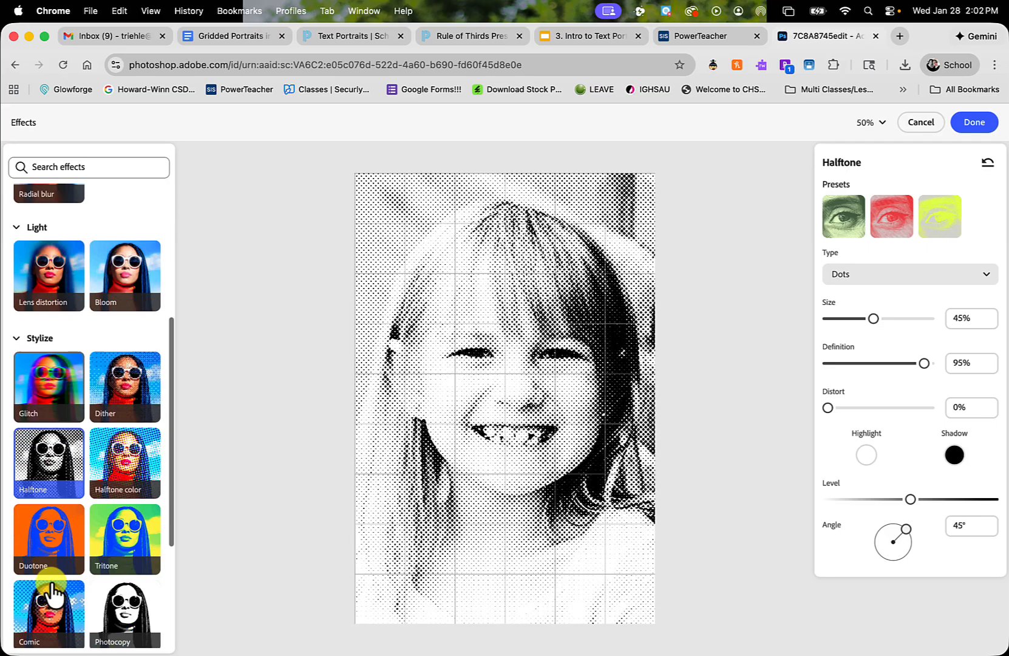
{"action": "scroll", "coordinate": [54, 592], "scroll_direction": "down", "scroll_amount": 1}
{"action": "left_click", "coordinate": [53, 592]}
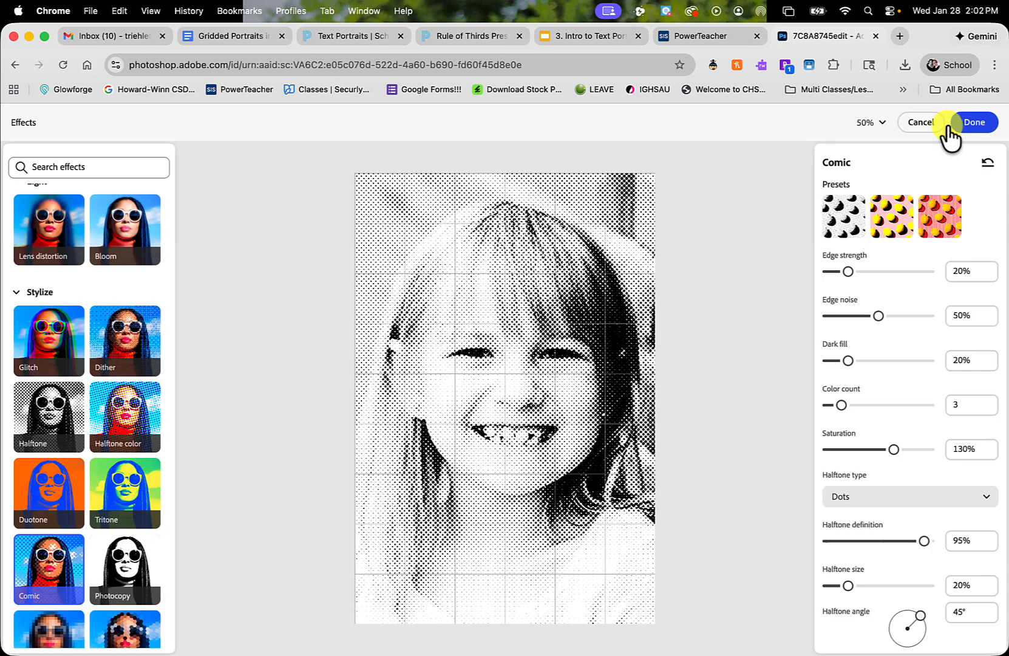
{"action": "left_click", "coordinate": [920, 124]}
Step: Start the Comic effect on the portrait layer and set its halftone type to None
{"action": "scroll", "coordinate": [146, 498], "scroll_direction": "down", "scroll_amount": 10}
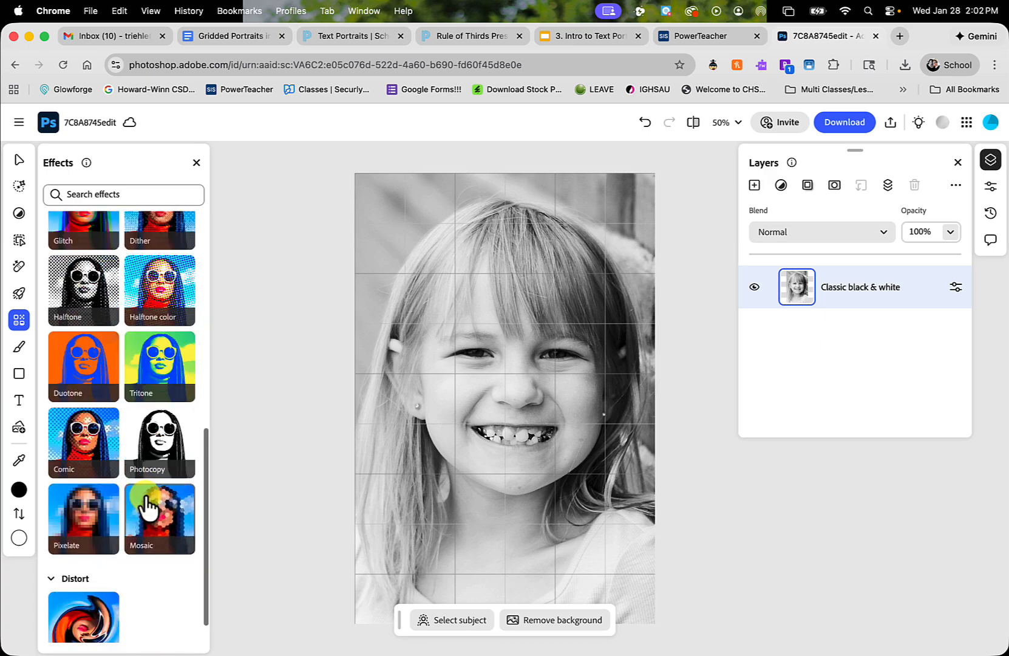
{"action": "left_click", "coordinate": [74, 443]}
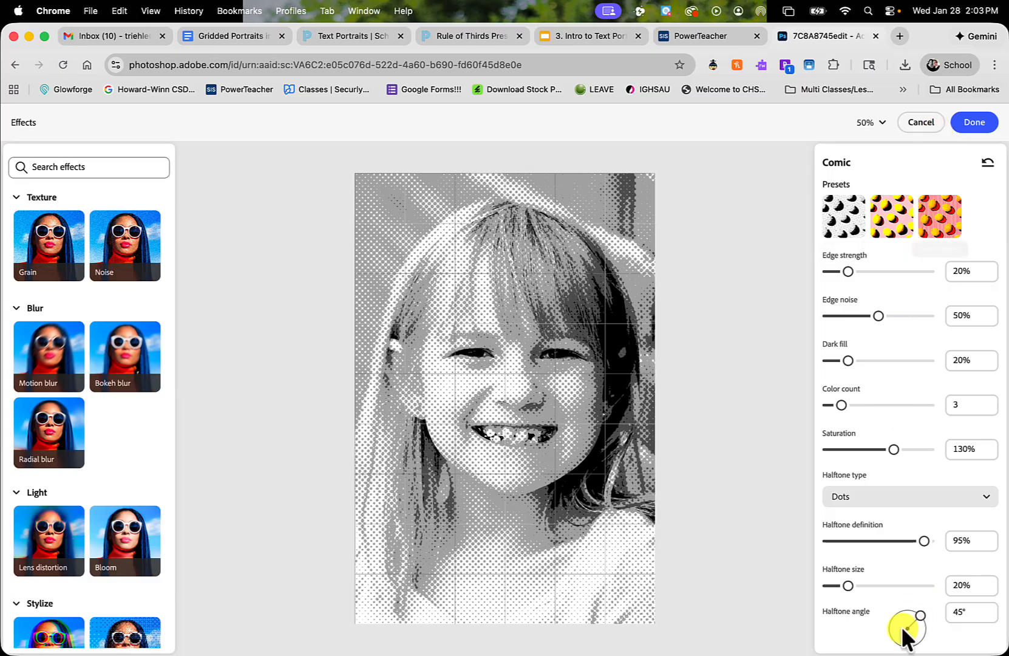
{"action": "left_click", "coordinate": [870, 499]}
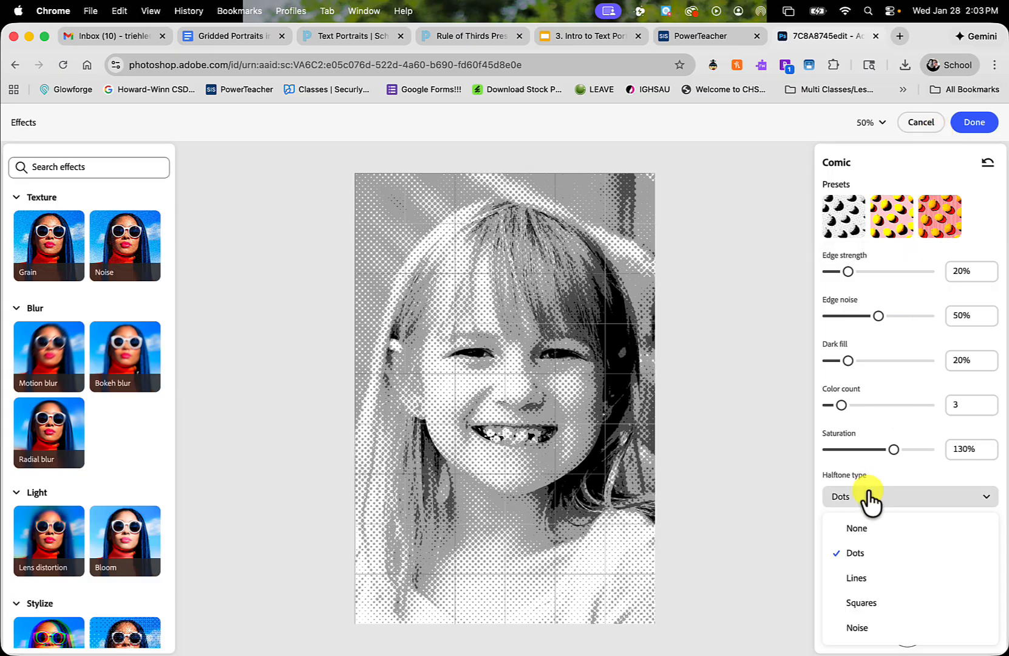
{"action": "left_click", "coordinate": [867, 530]}
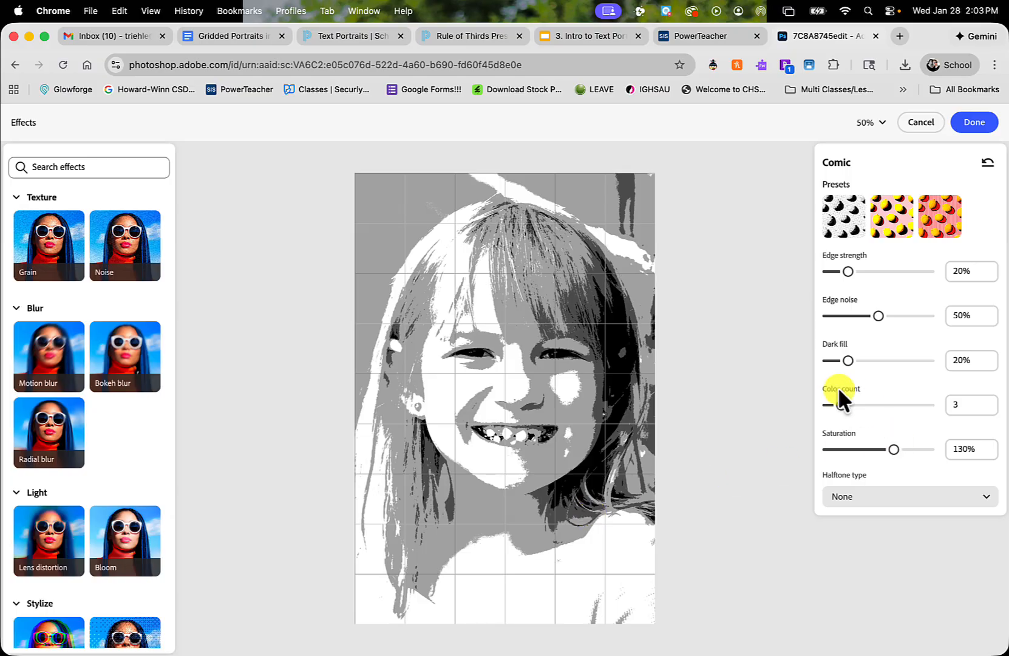
Step: Try a color count of 6, settle on 7, set the dark fill to 25%, and apply the Comic effect
{"action": "left_click", "coordinate": [961, 405]}
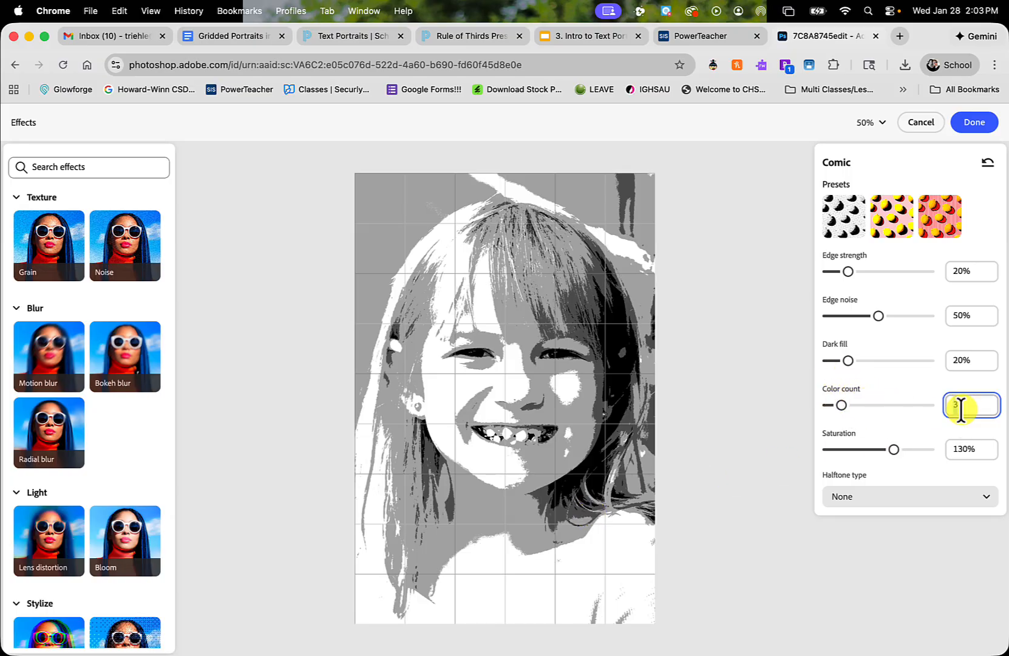
{"action": "type", "text": "6"}
{"action": "key", "text": "Tab"}
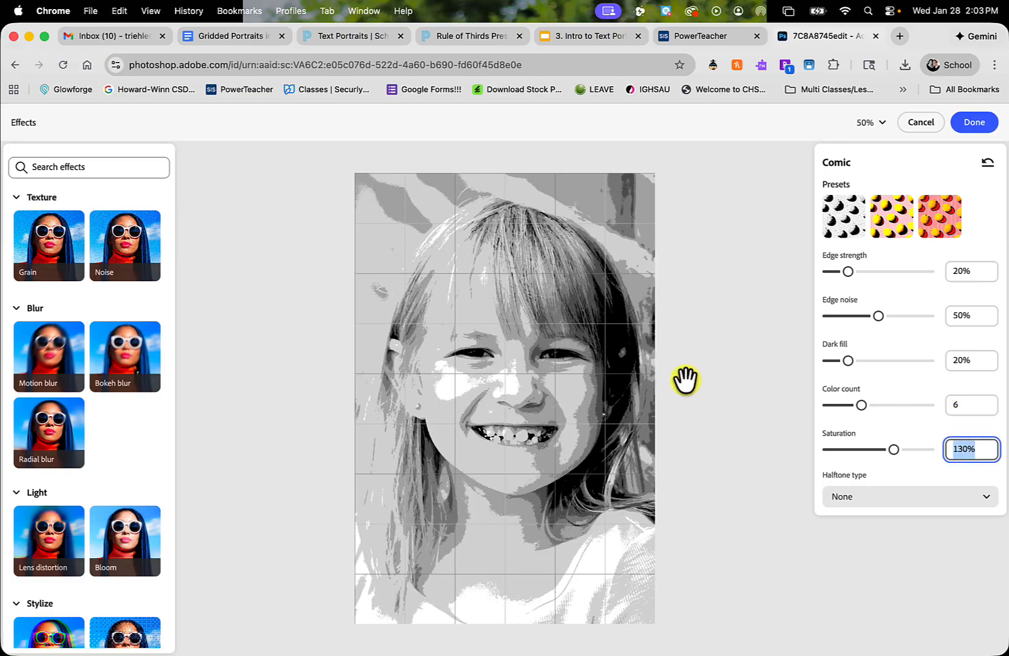
{"action": "left_click", "coordinate": [959, 405]}
{"action": "type", "text": "7"}
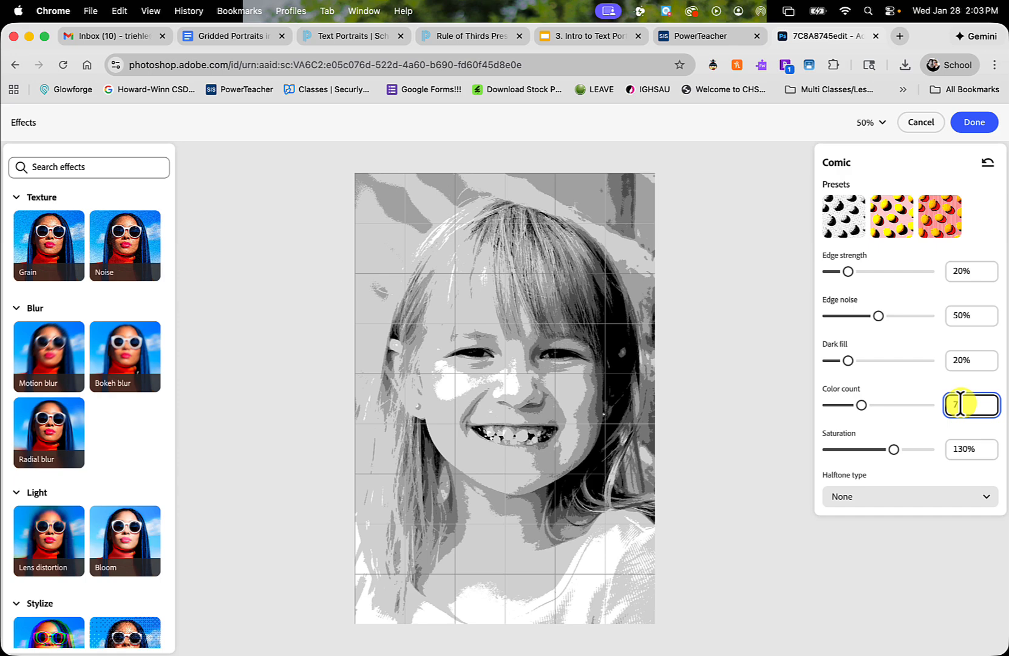
{"action": "key", "text": "Tab"}
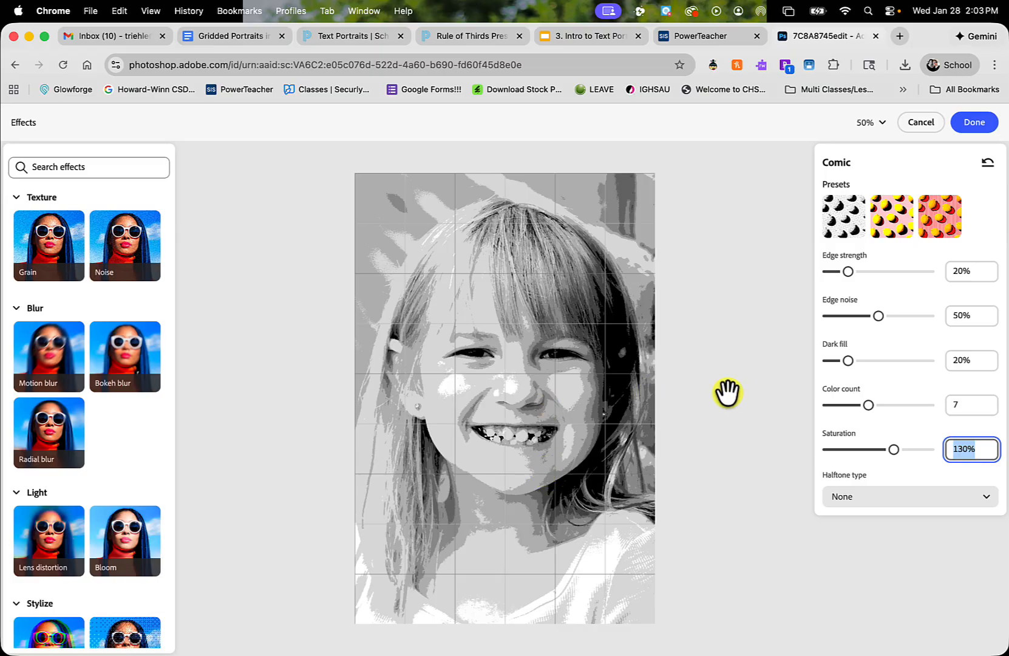
{"action": "mouse_move", "coordinate": [849, 359]}
{"action": "left_mouse_down"}
{"action": "mouse_move", "coordinate": [880, 356]}
{"action": "mouse_move", "coordinate": [849, 356]}
{"action": "left_mouse_up"}
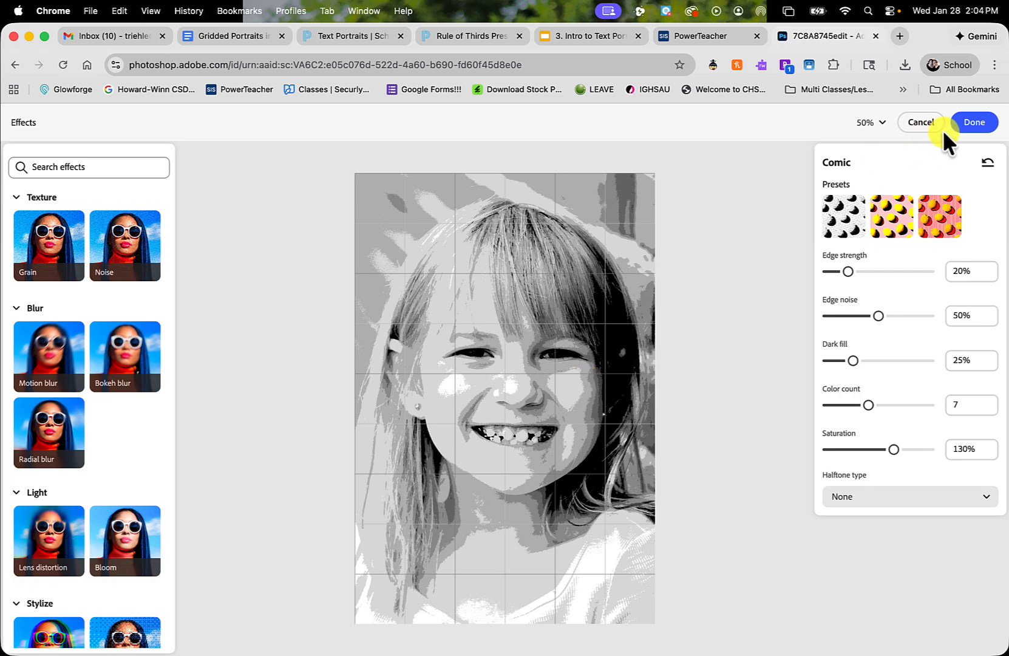
{"action": "left_click", "coordinate": [972, 123]}
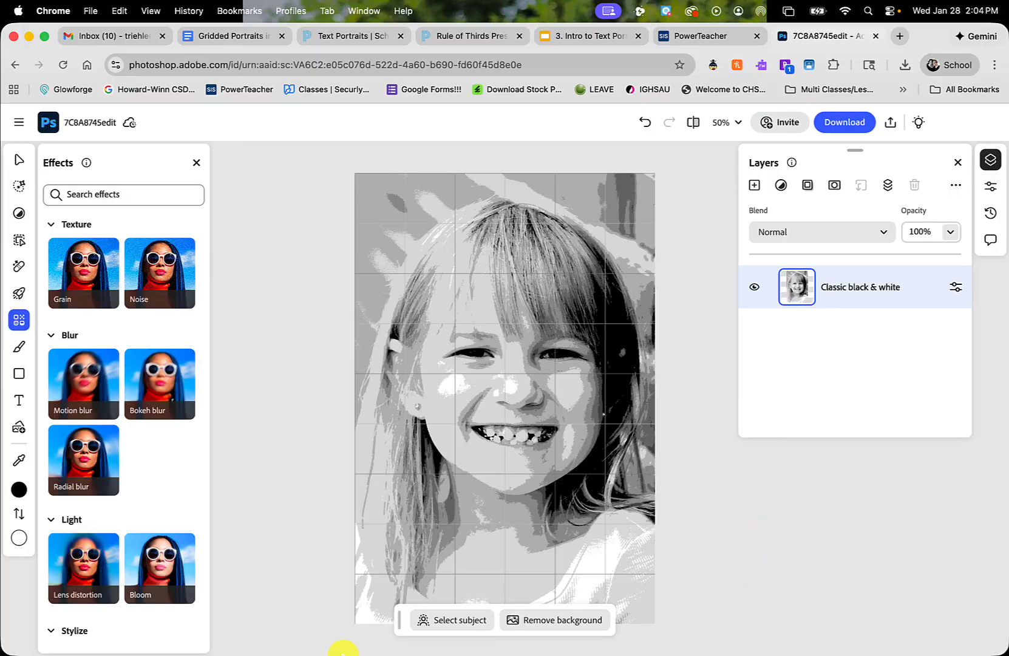
Step: Move the floating task bar off the photo and add a Brightness/contrast adjustment layer with brightness -25 and contrast 47
{"action": "left_click_drag", "start_coordinate": [398, 620], "coordinate": [708, 529]}
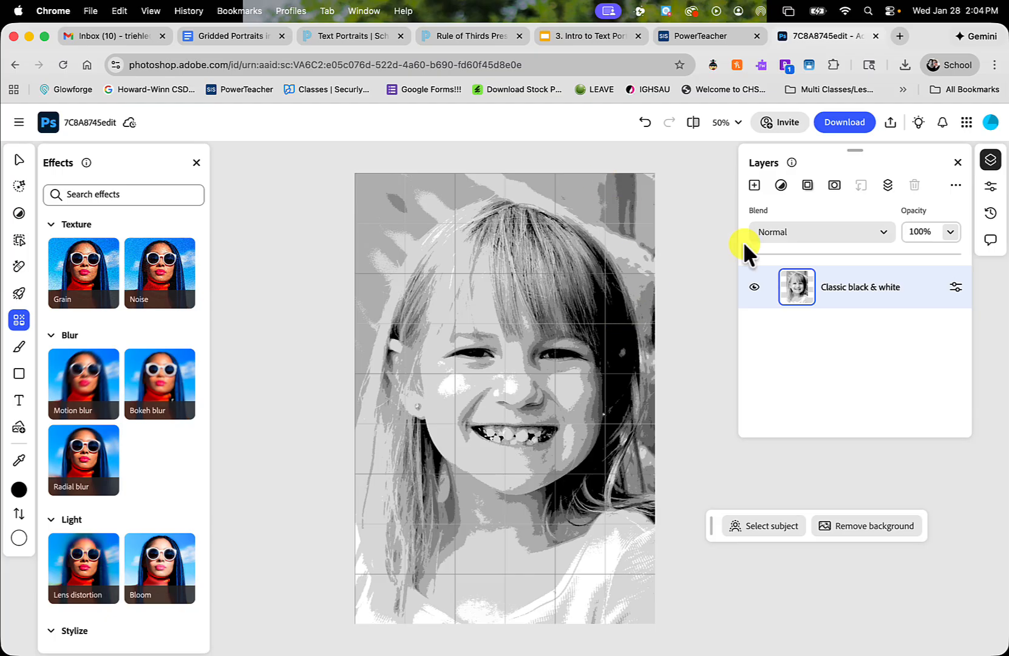
{"action": "left_click", "coordinate": [781, 185]}
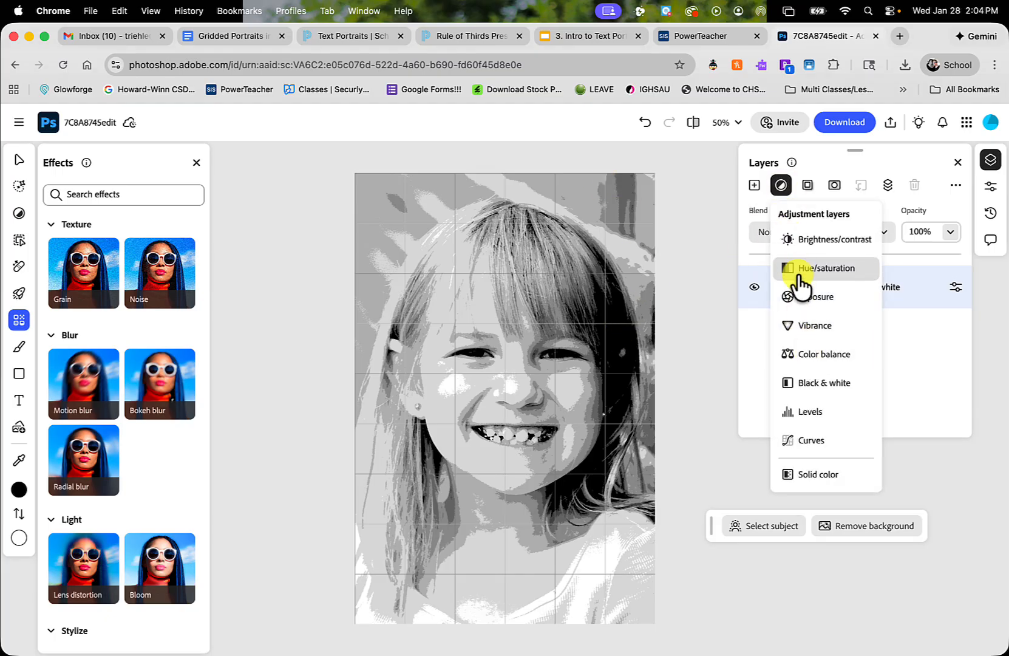
{"action": "left_click", "coordinate": [803, 240]}
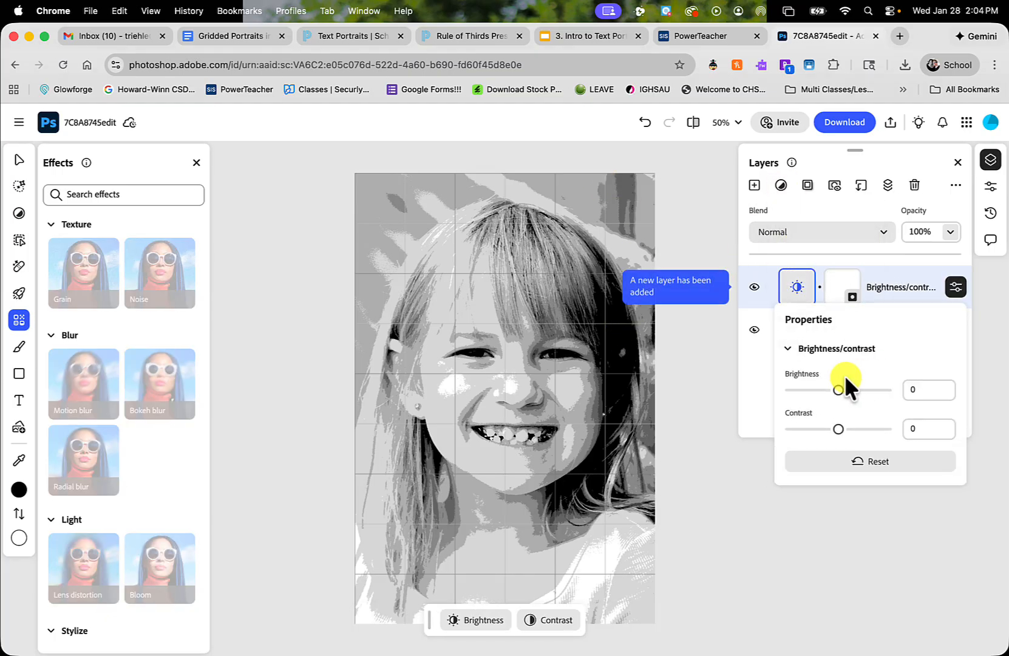
{"action": "left_click_drag", "start_coordinate": [838, 389], "coordinate": [830, 389]}
{"action": "left_click_drag", "start_coordinate": [838, 428], "coordinate": [862, 422]}
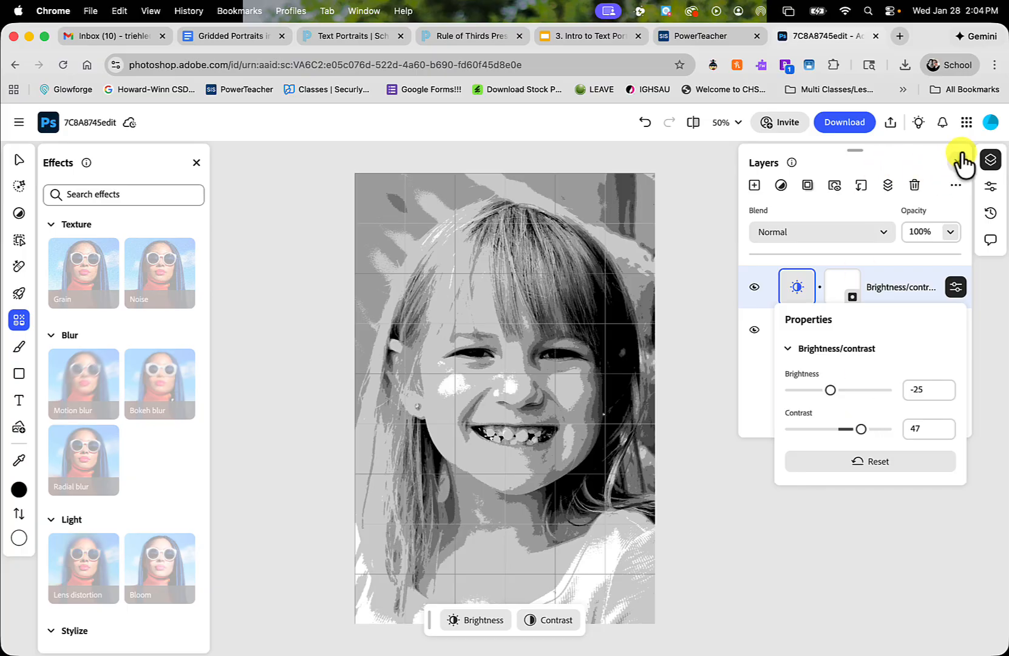
Step: Add a Levels adjustment layer with the input black point at 15 and midtones at 0.86, and close its properties
{"action": "left_click", "coordinate": [781, 185]}
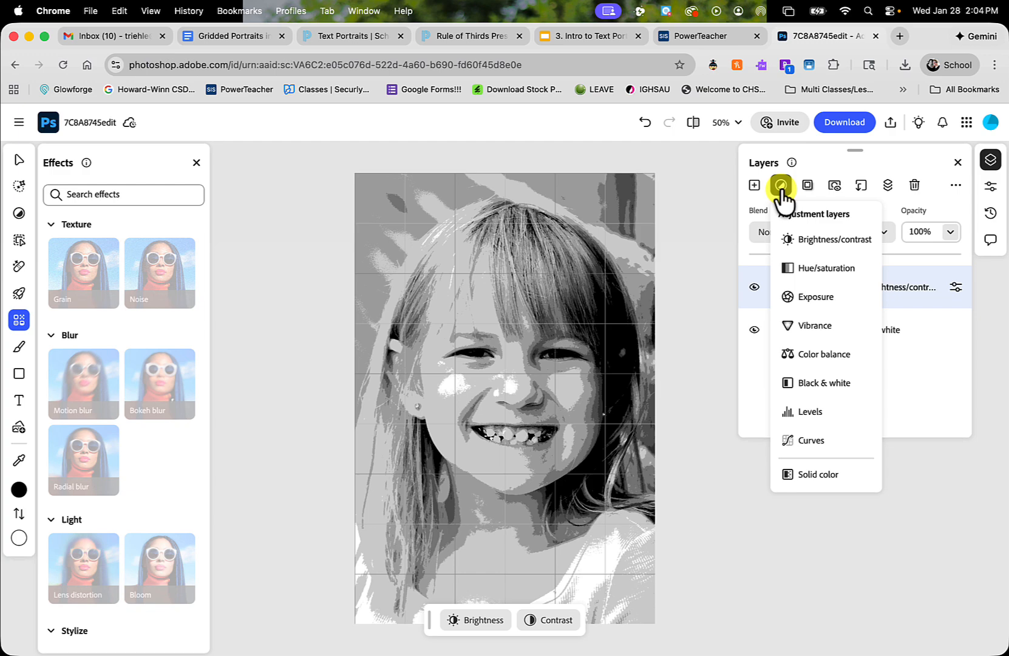
{"action": "left_click", "coordinate": [821, 412]}
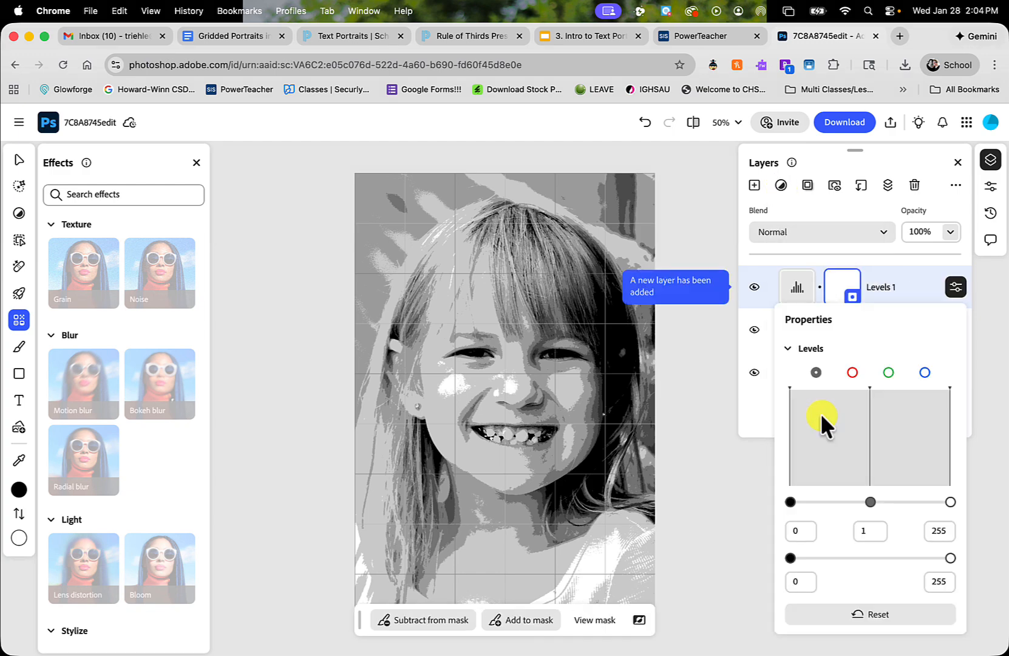
{"action": "left_click_drag", "start_coordinate": [871, 501], "coordinate": [881, 500]}
{"action": "left_click_drag", "start_coordinate": [790, 502], "coordinate": [792, 502]}
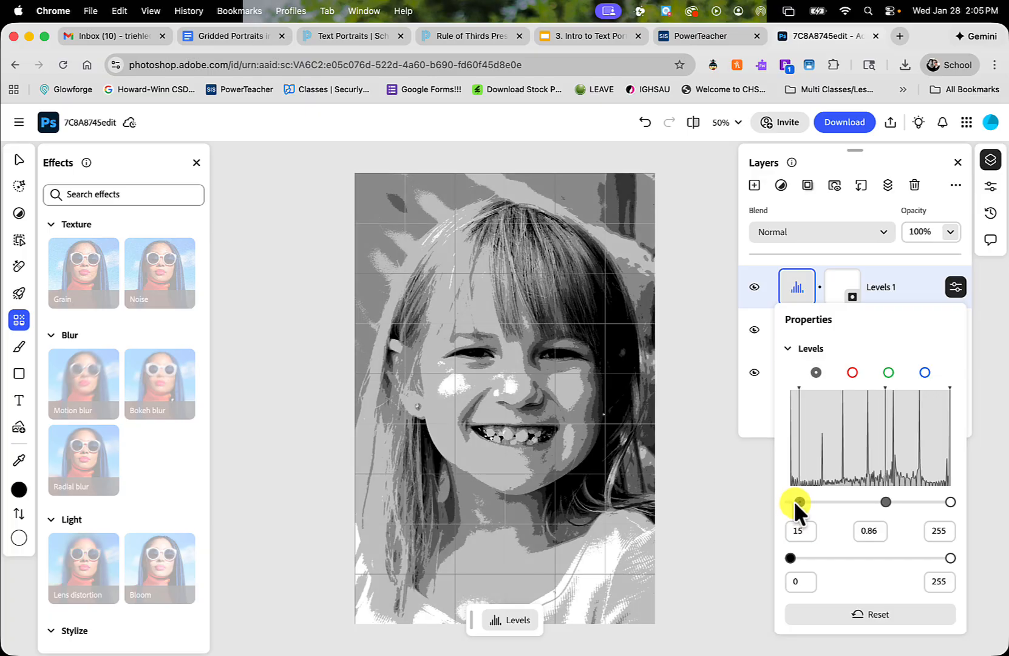
{"action": "left_click", "coordinate": [995, 358]}
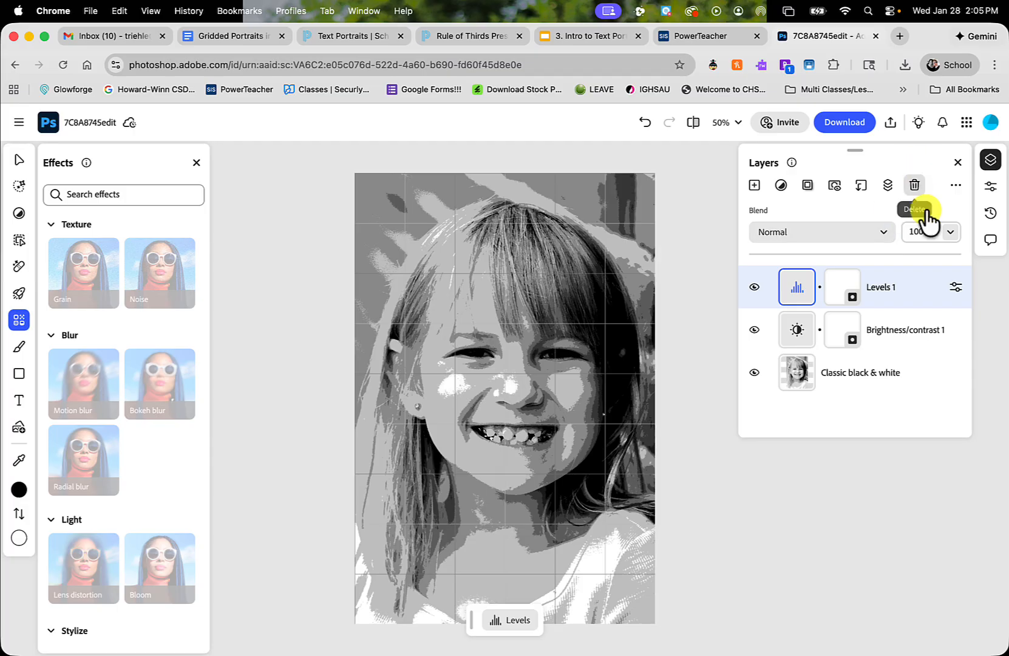
Step: Clear the layer list and floating task bar away from the portrait and capture a screenshot of the gridded comic-style version
{"action": "left_click", "coordinate": [958, 163]}
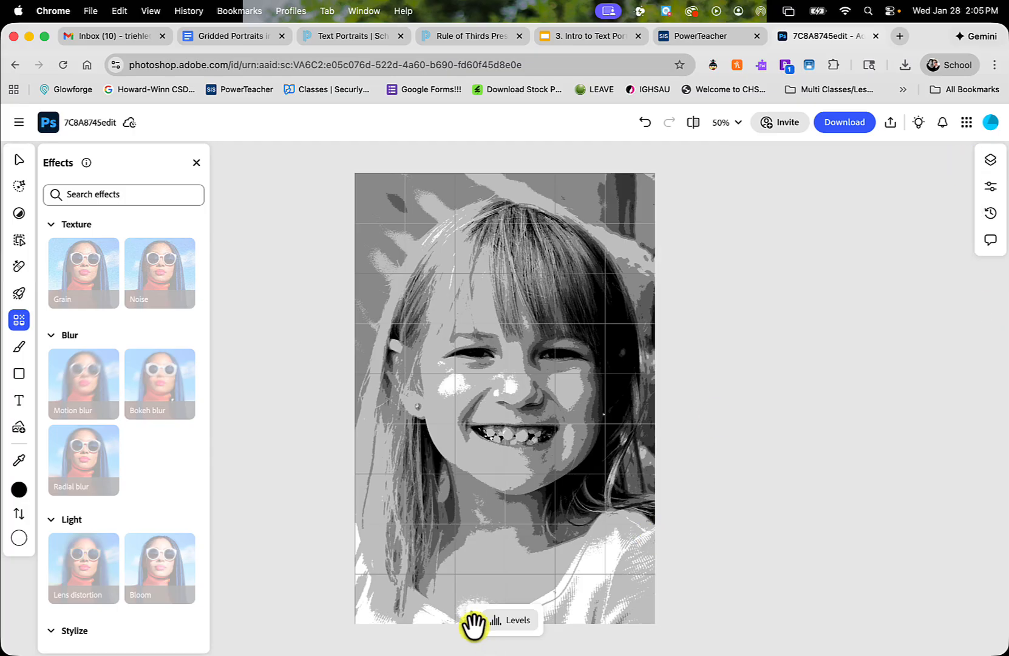
{"action": "left_click_drag", "start_coordinate": [472, 620], "coordinate": [839, 403]}
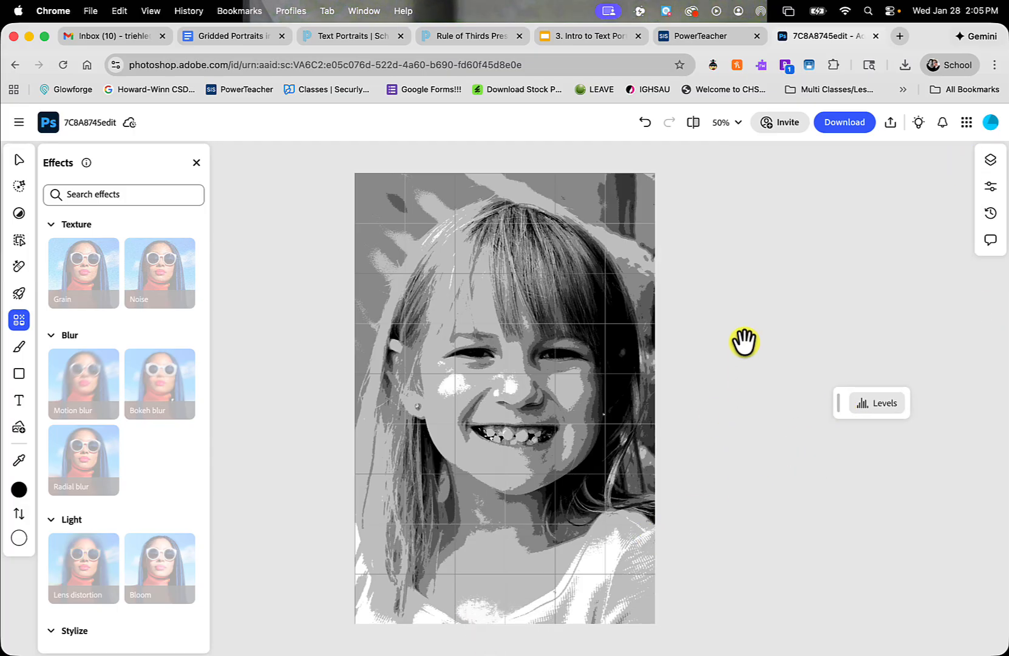
{"action": "key", "text": "super+shift+4"}
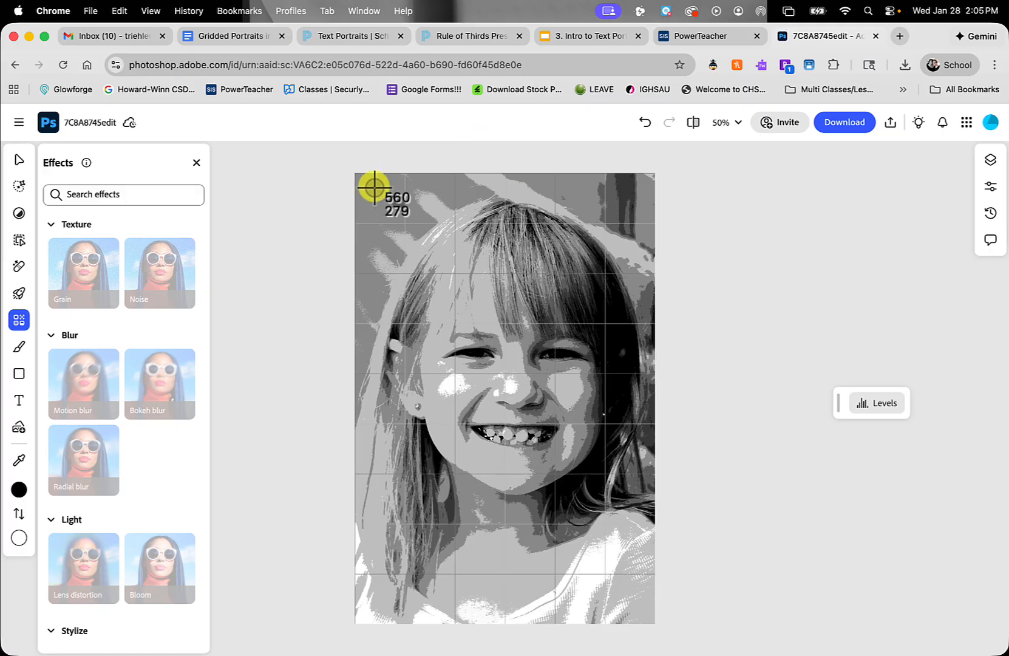
{"action": "left_click_drag", "start_coordinate": [356, 175], "coordinate": [657, 627]}
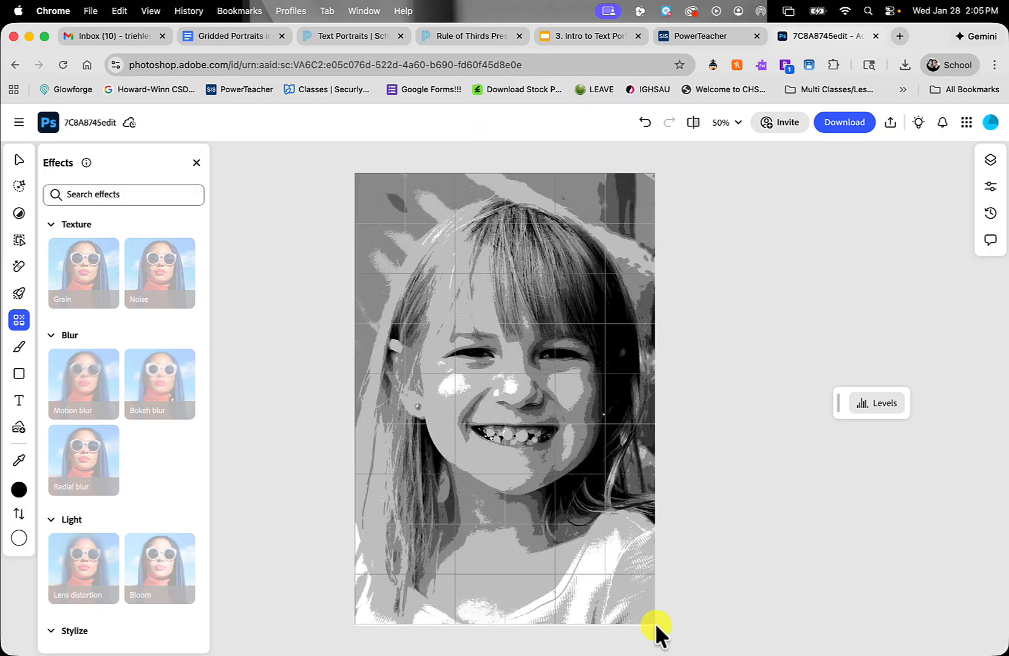